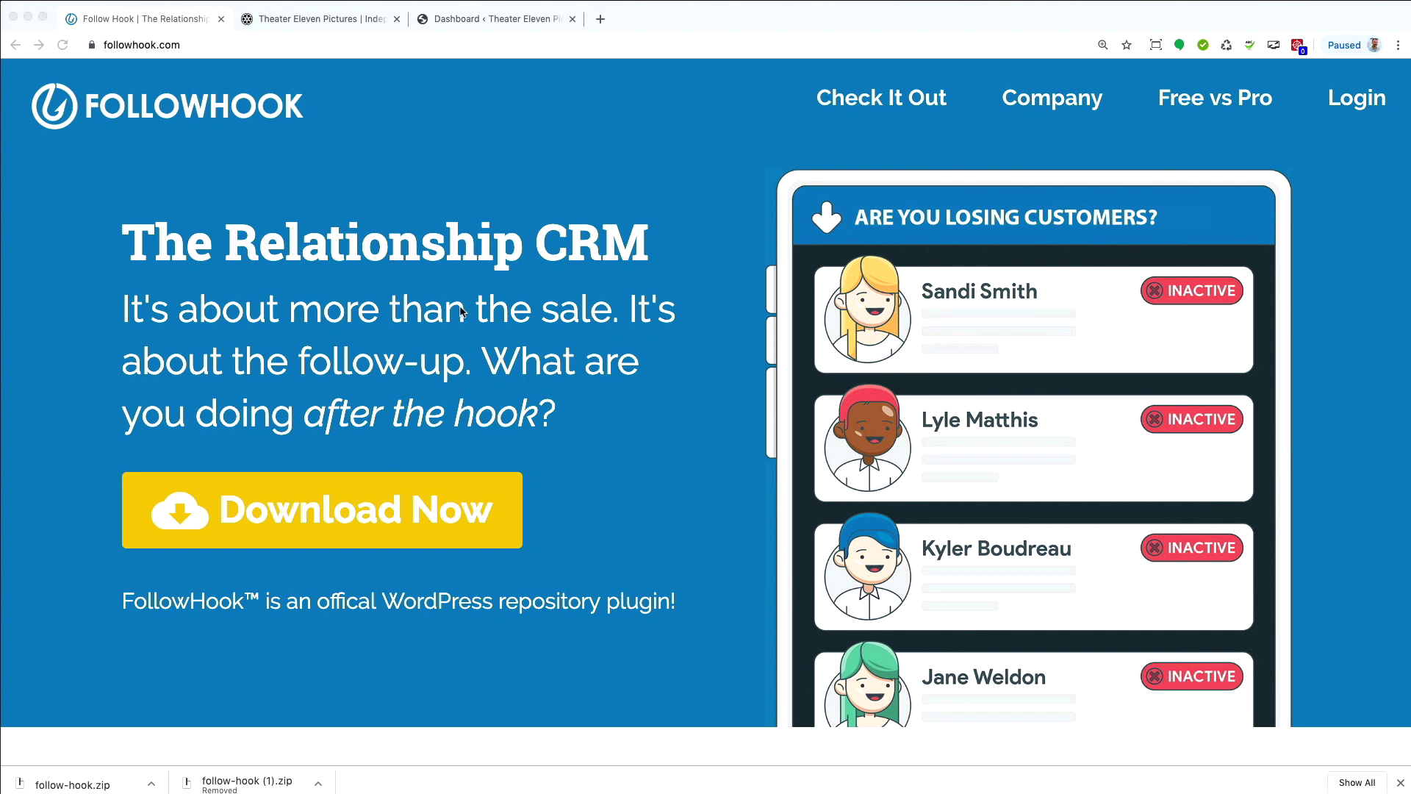
Switch to the site's WordPress admin and start a new Follow Hook touchpoint.
left_click(309, 24)
left_click(308, 24)
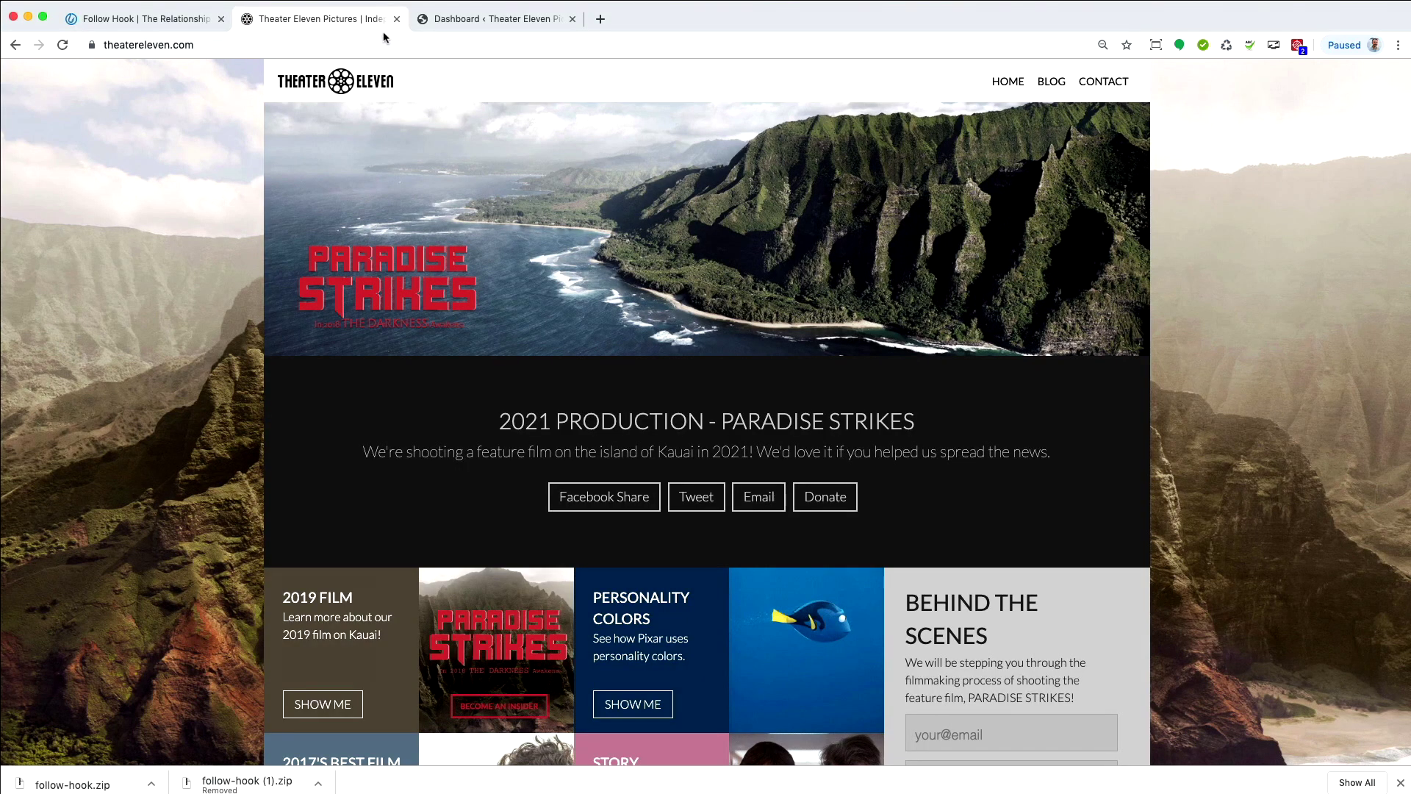
left_click(483, 28)
mouse_move(79, 349)
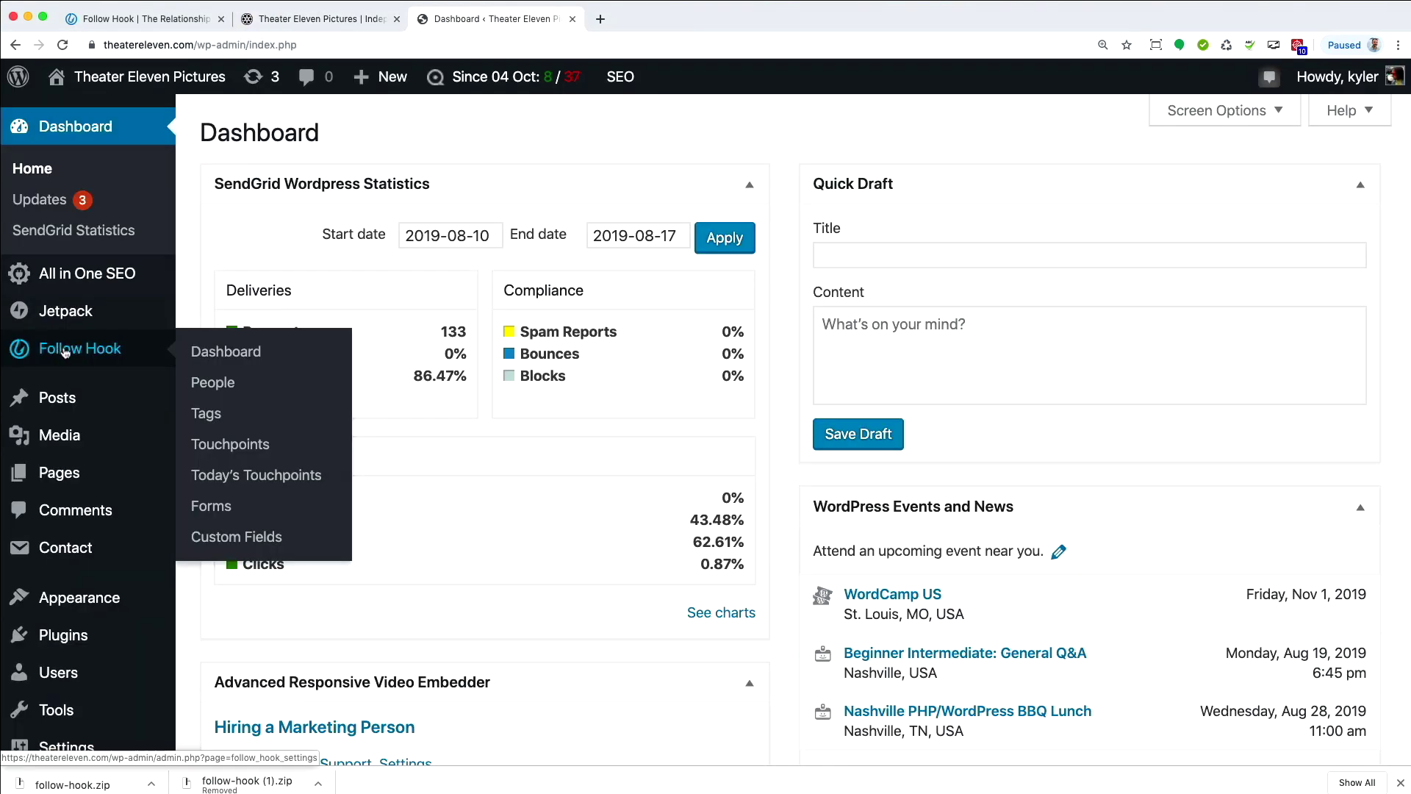
left_click(241, 446)
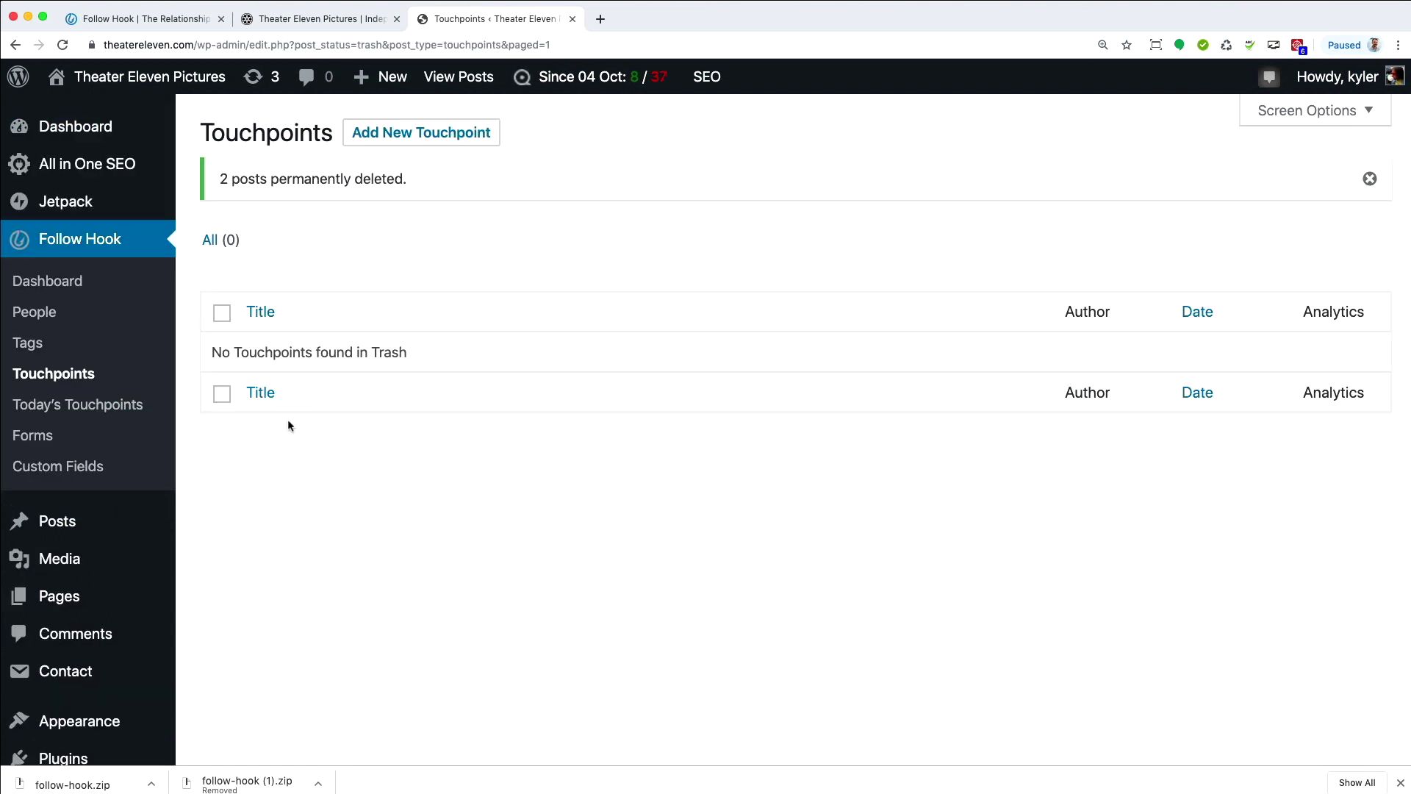
left_click(406, 140)
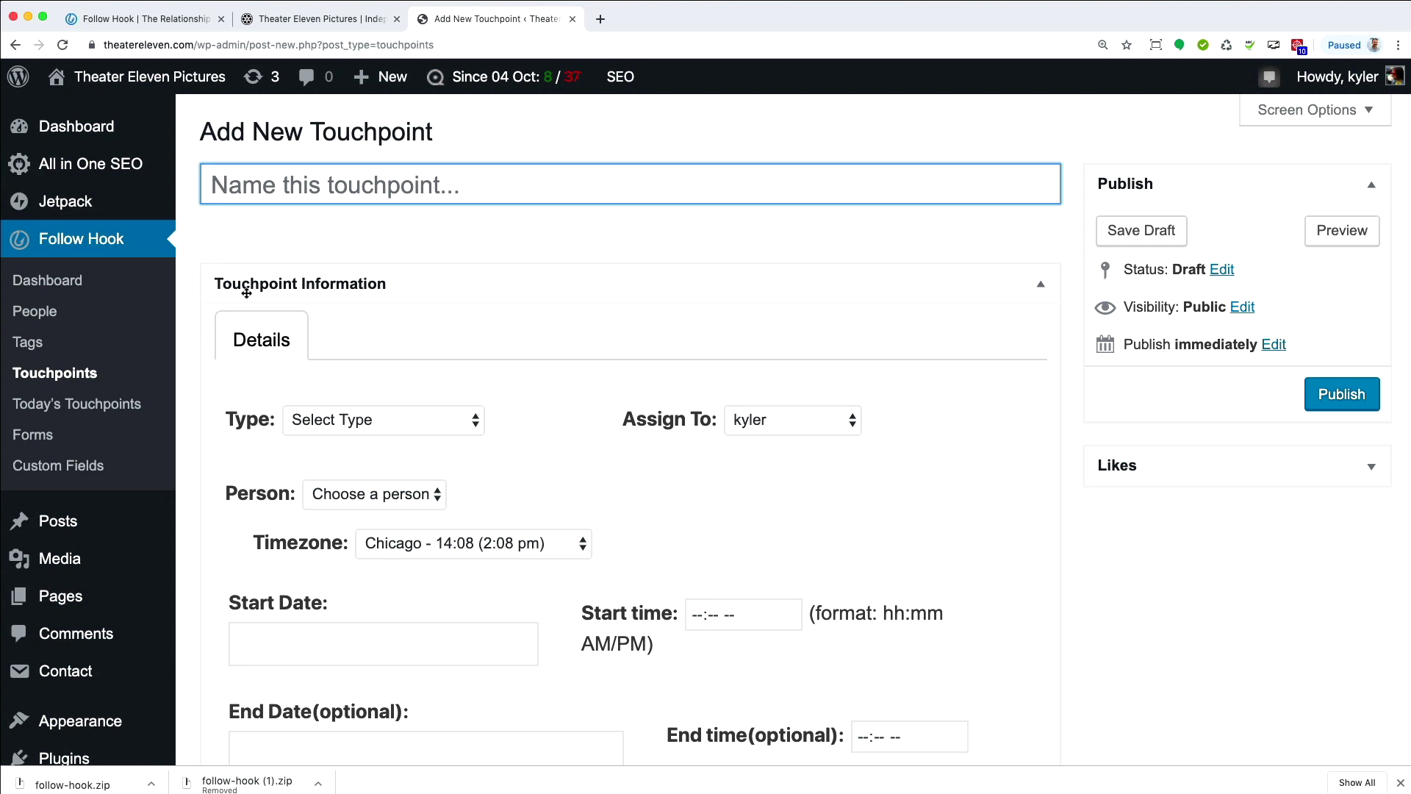
Title the touchpoint with the contact's first name followed by "- Phone Call" and set its type to Phone Call.
type("Sandi - Phone Call")
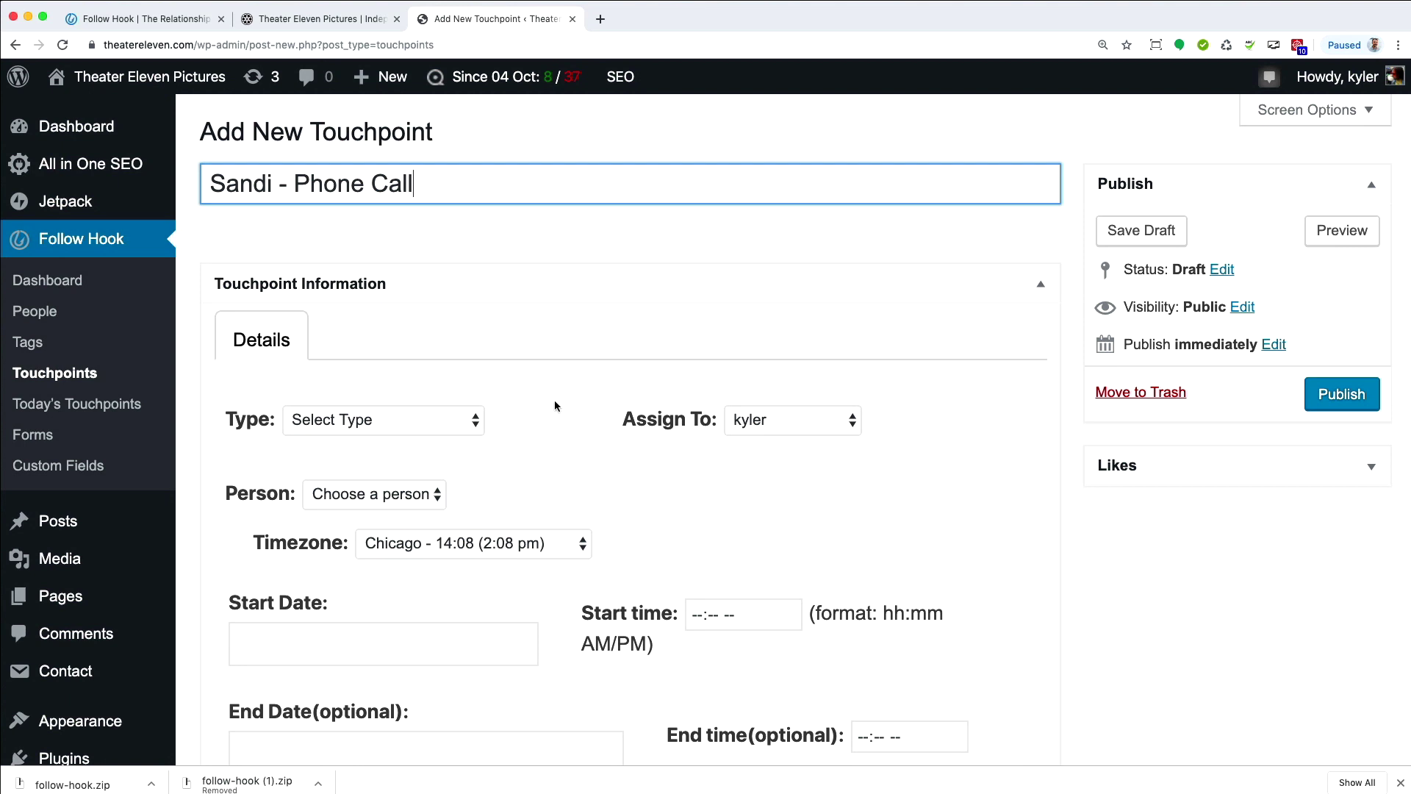
scroll(552, 395, "down", 1)
left_click(390, 358)
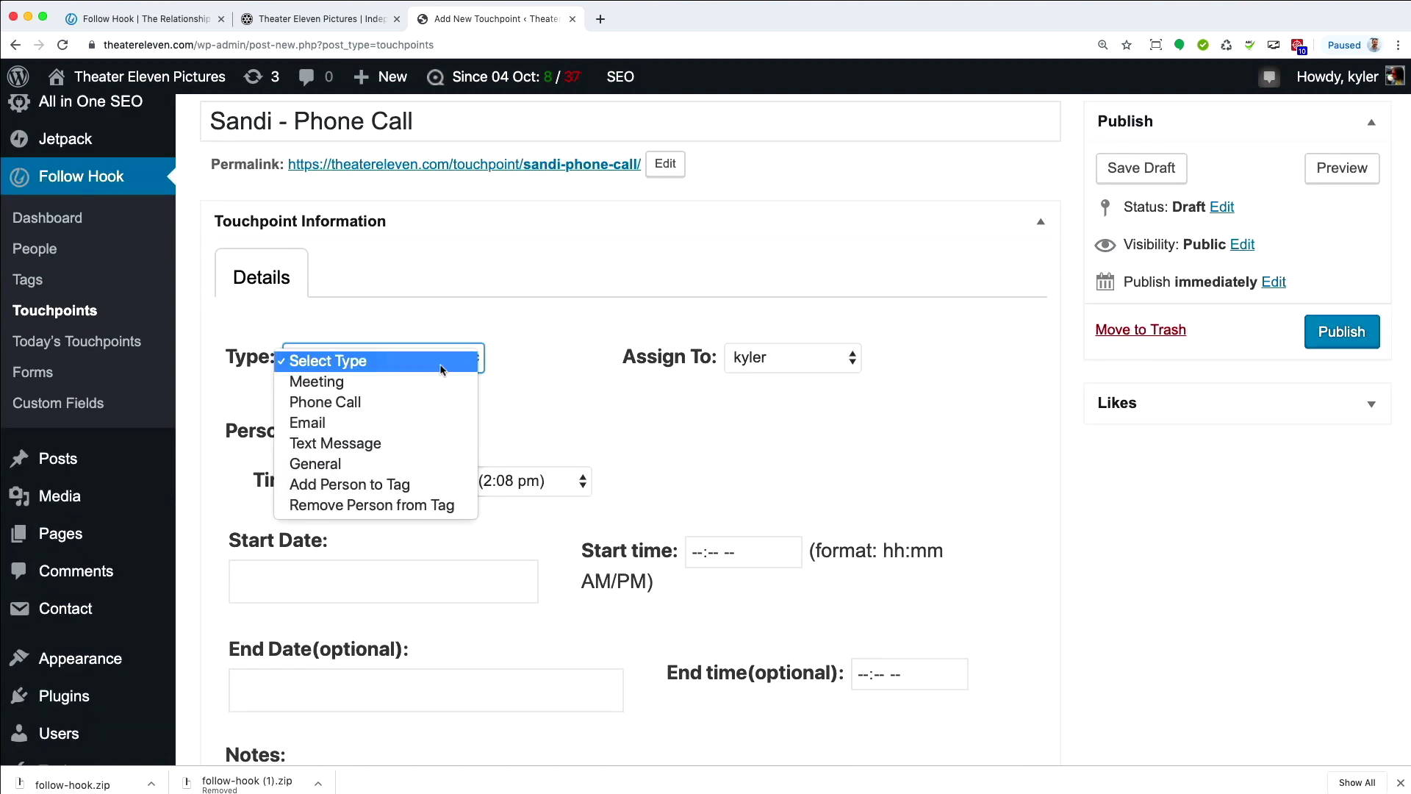
left_click(390, 403)
scroll(735, 386, "up", 1)
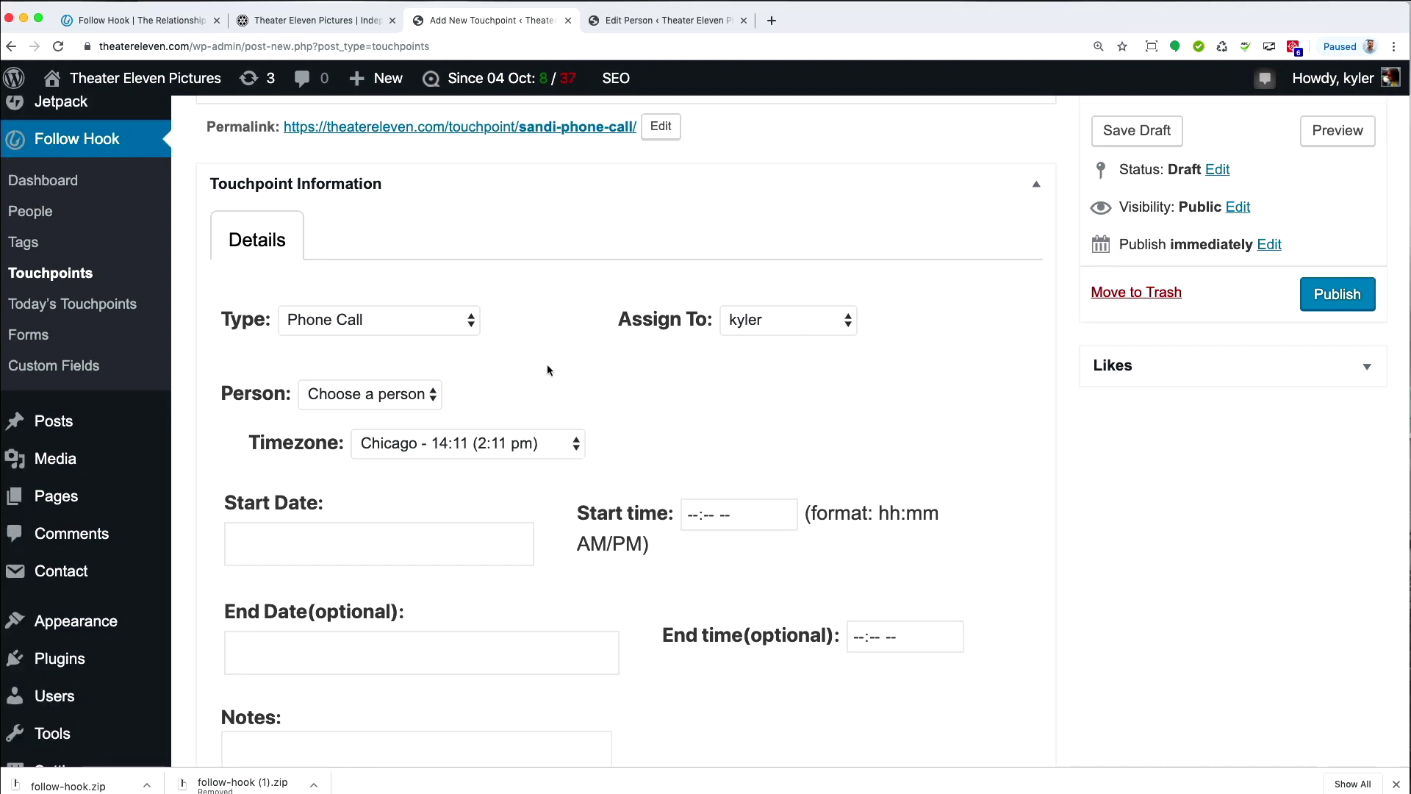
Assign the phone call to the contact named in its title, starting 08/22/2019 at 11:00.
scroll(543, 367, "up", 2)
scroll(496, 444, "down", 1)
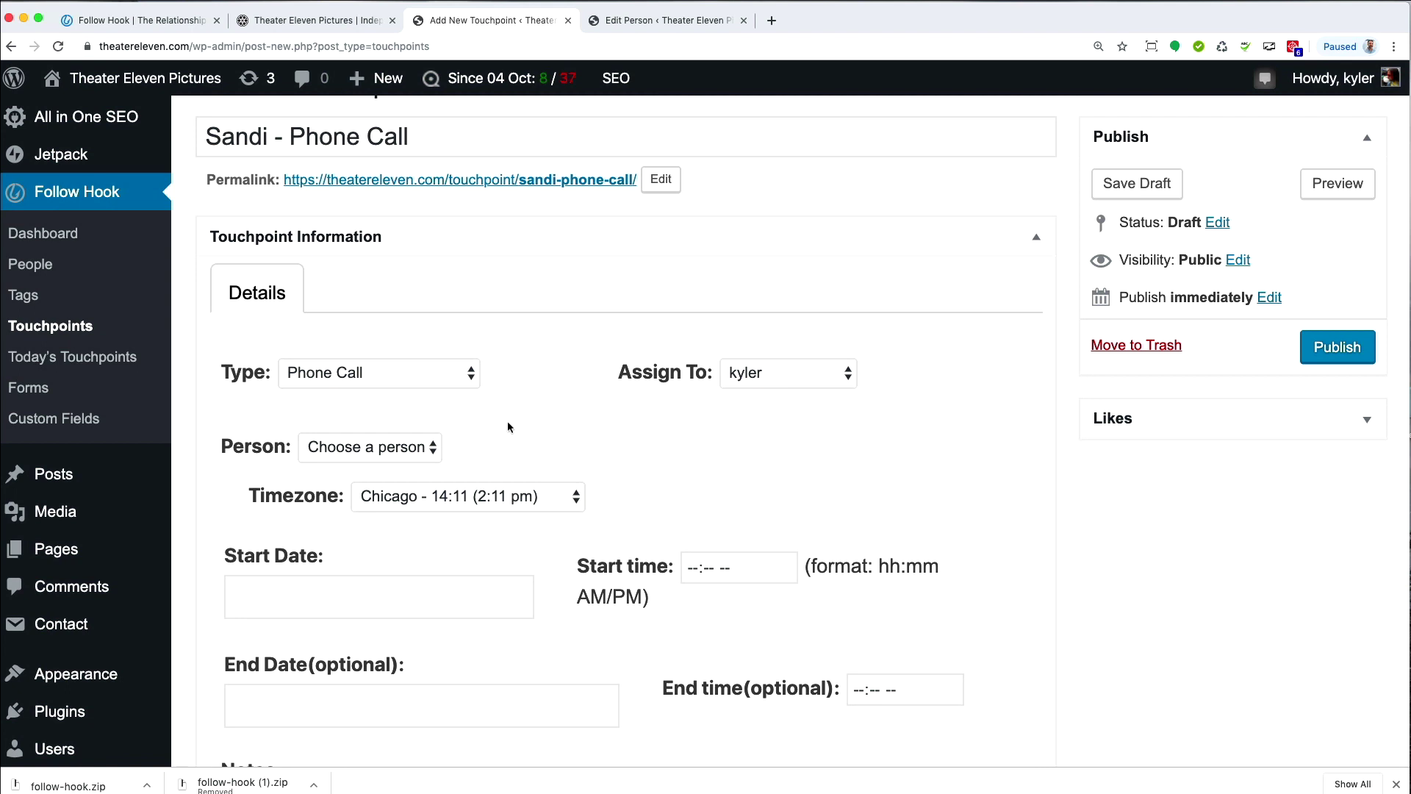
left_click(432, 448)
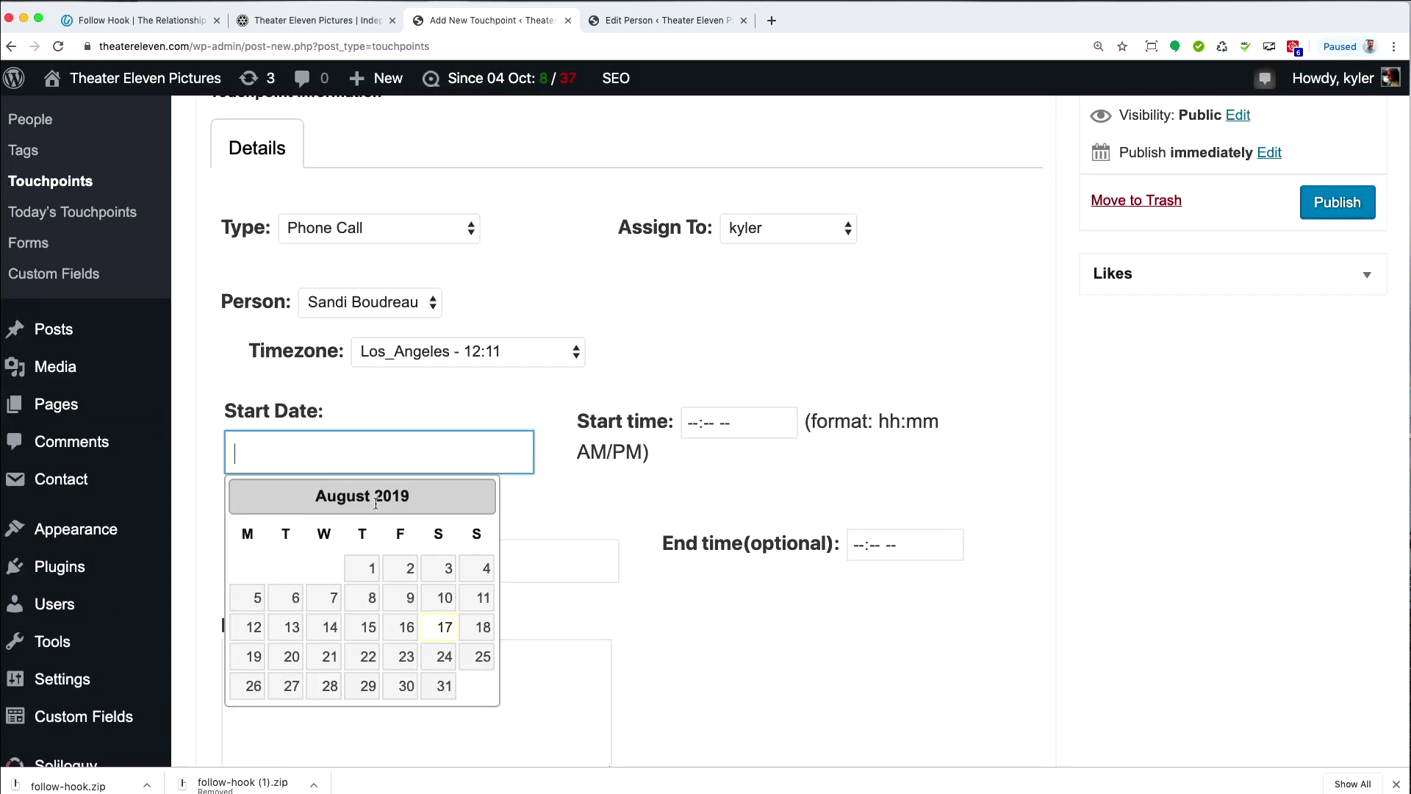
left_click(367, 661)
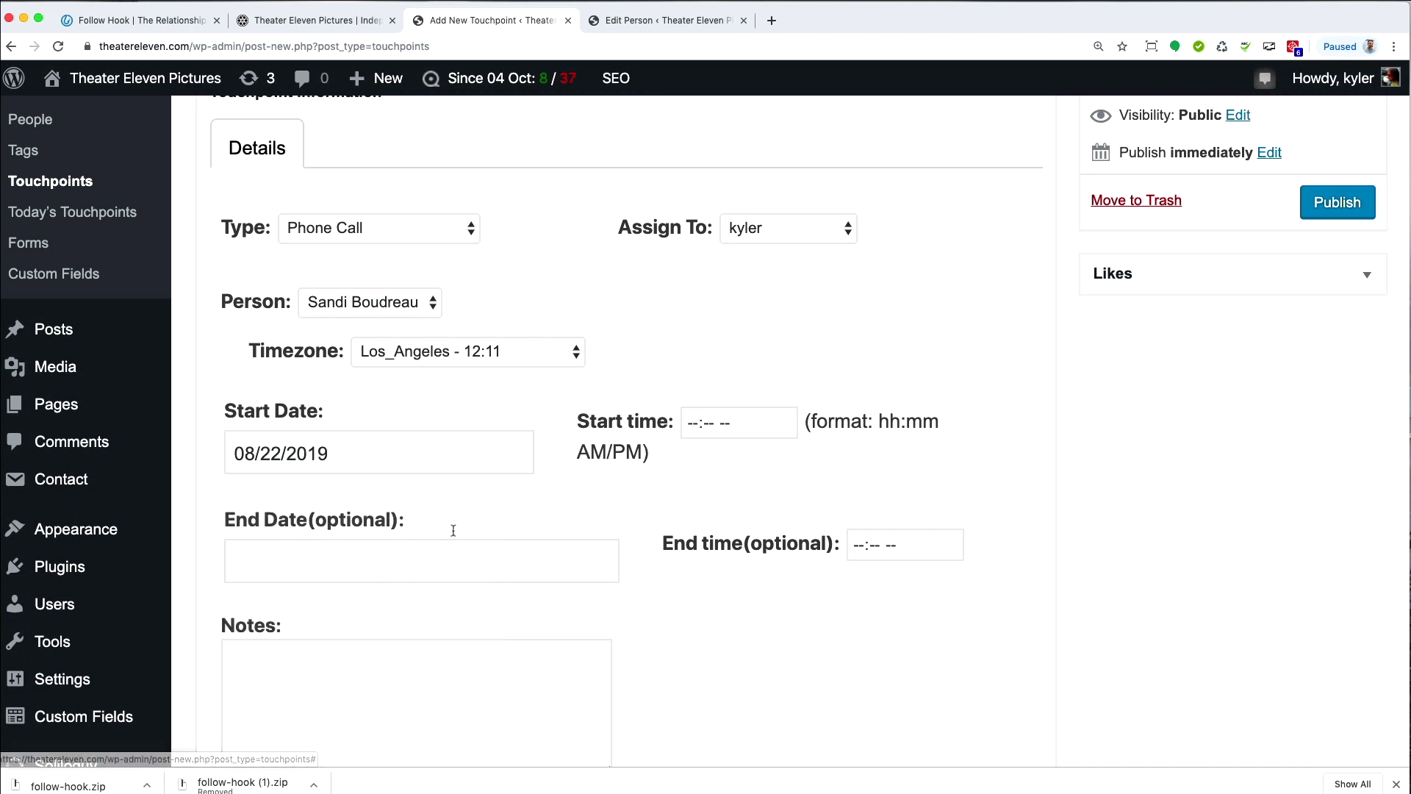
left_click(700, 424)
type("1100")
left_click(713, 484)
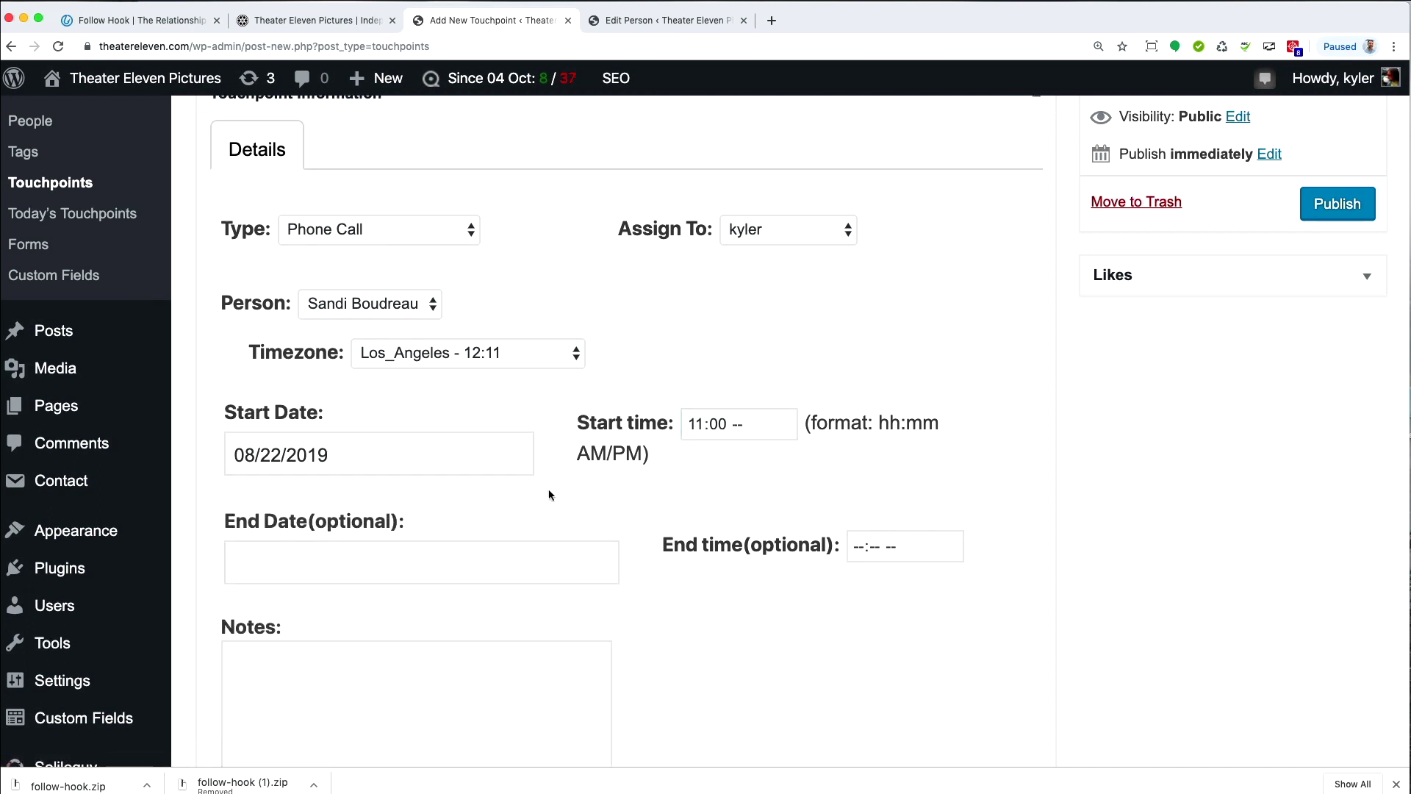
Leave the end date empty and add a note to call the contact about how she liked the trailer just cut for the film.
scroll(551, 491, "down", 3)
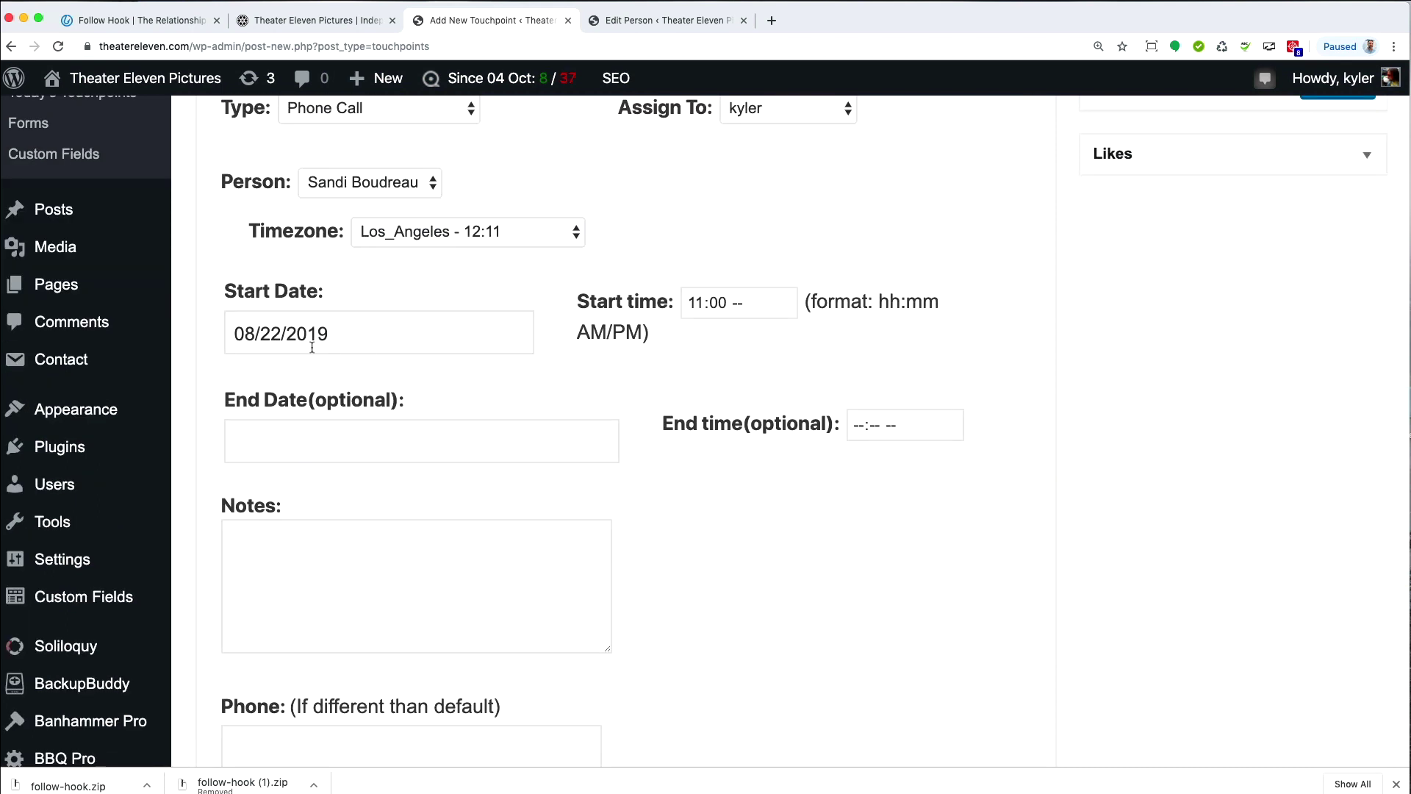
left_click(325, 437)
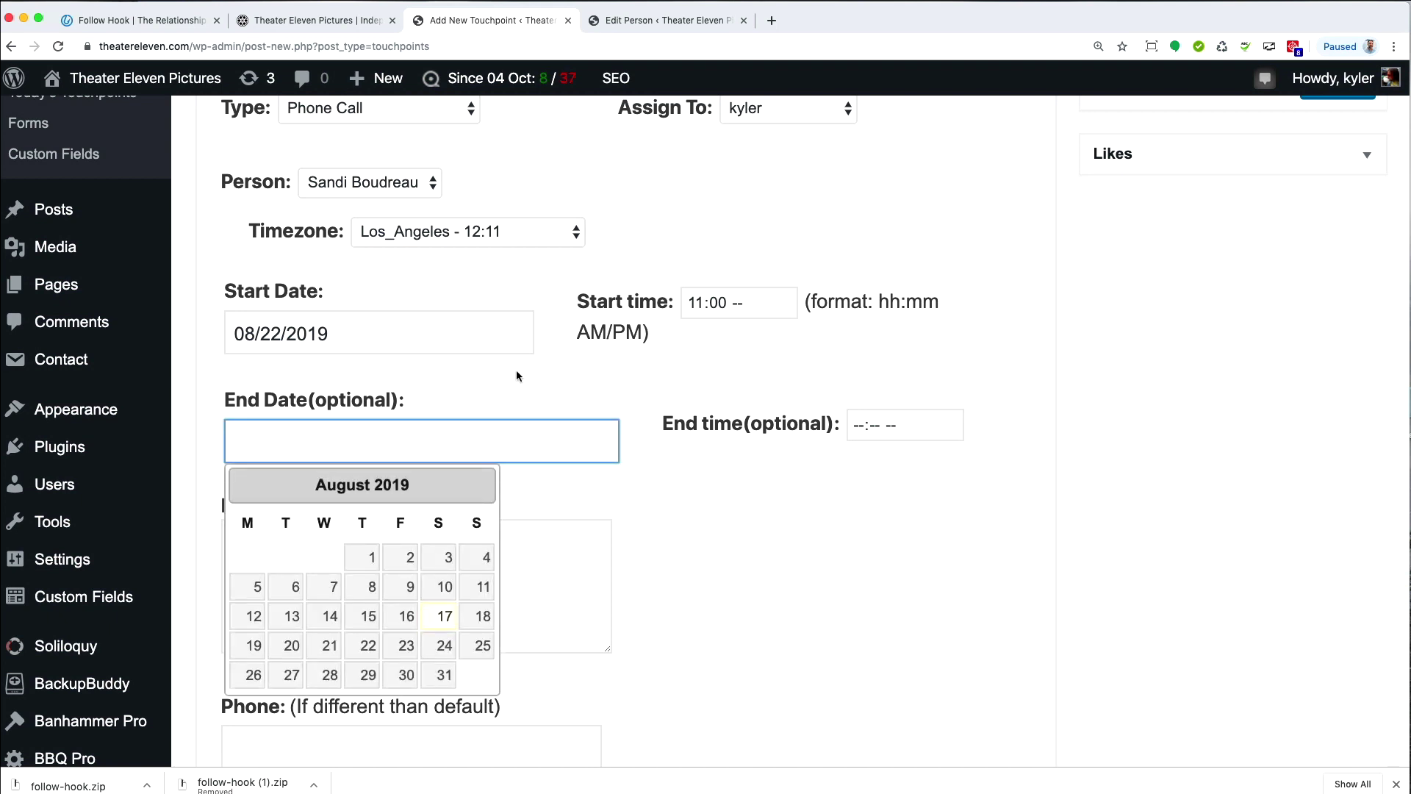
left_click(407, 413)
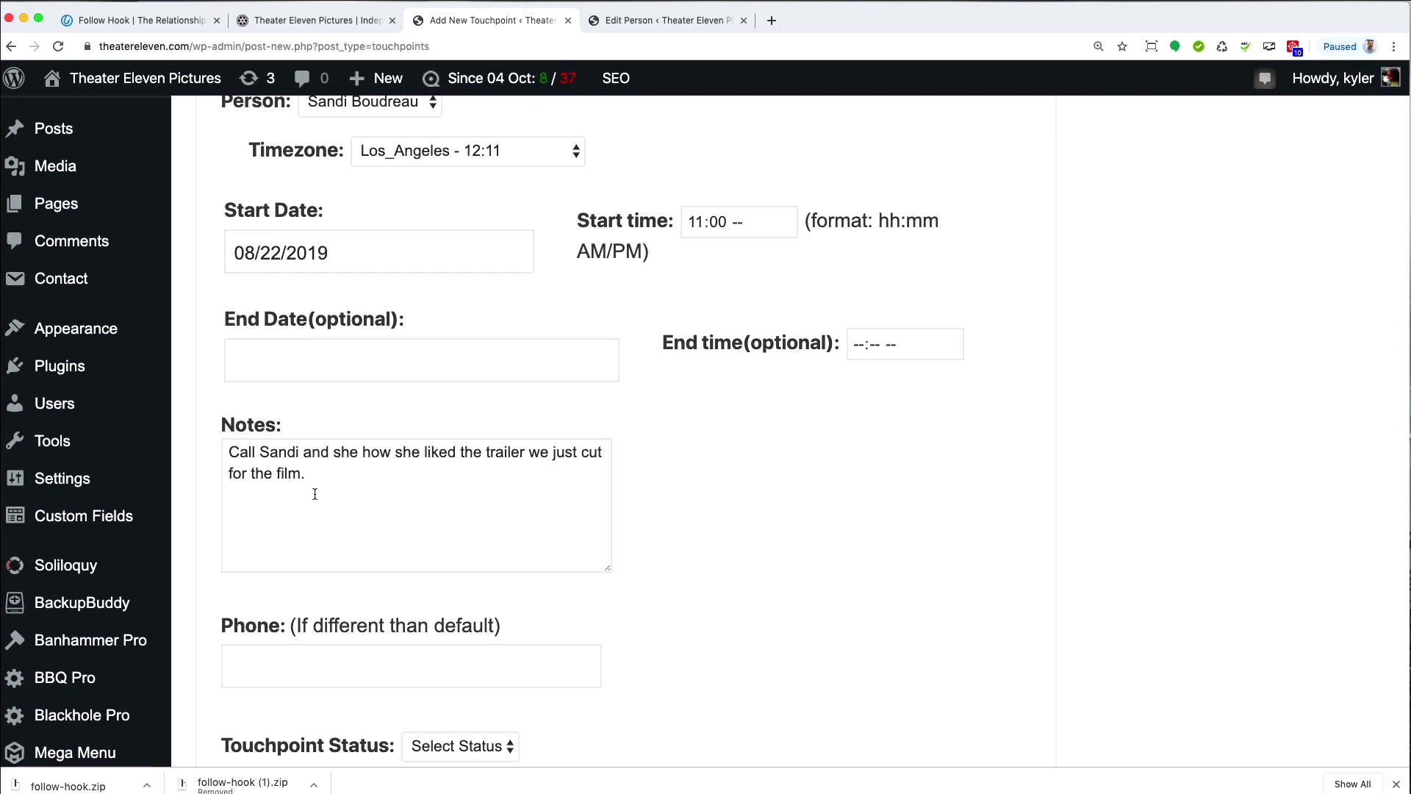
Set the touchpoint status to Scheduled, leaving the alternate phone blank, and try to publish the phone call touchpoint.
scroll(314, 589, "down", 1)
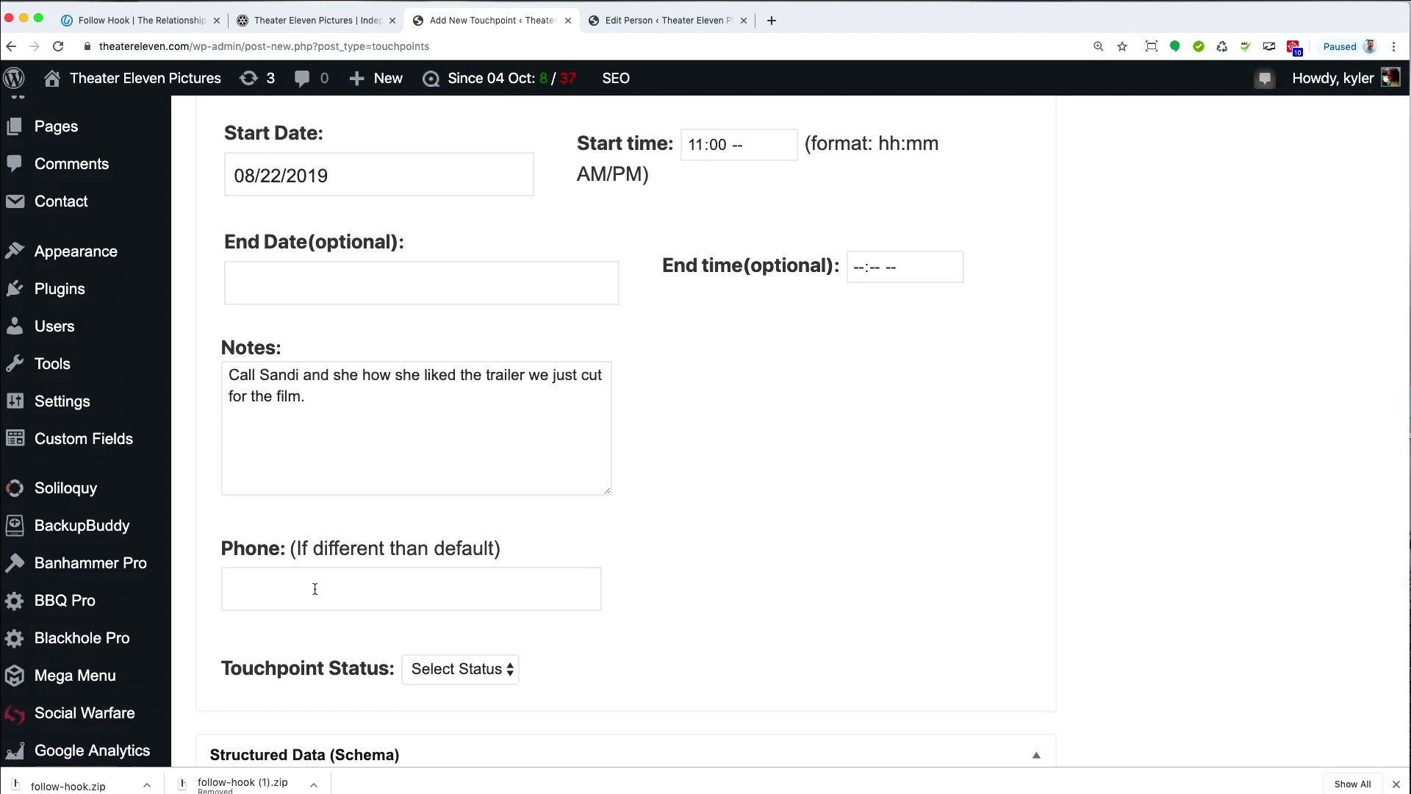
left_click(315, 589)
left_click(691, 540)
scroll(728, 650, "down", 2)
left_click(514, 612)
left_click(493, 651)
scroll(1143, 545, "up", 15)
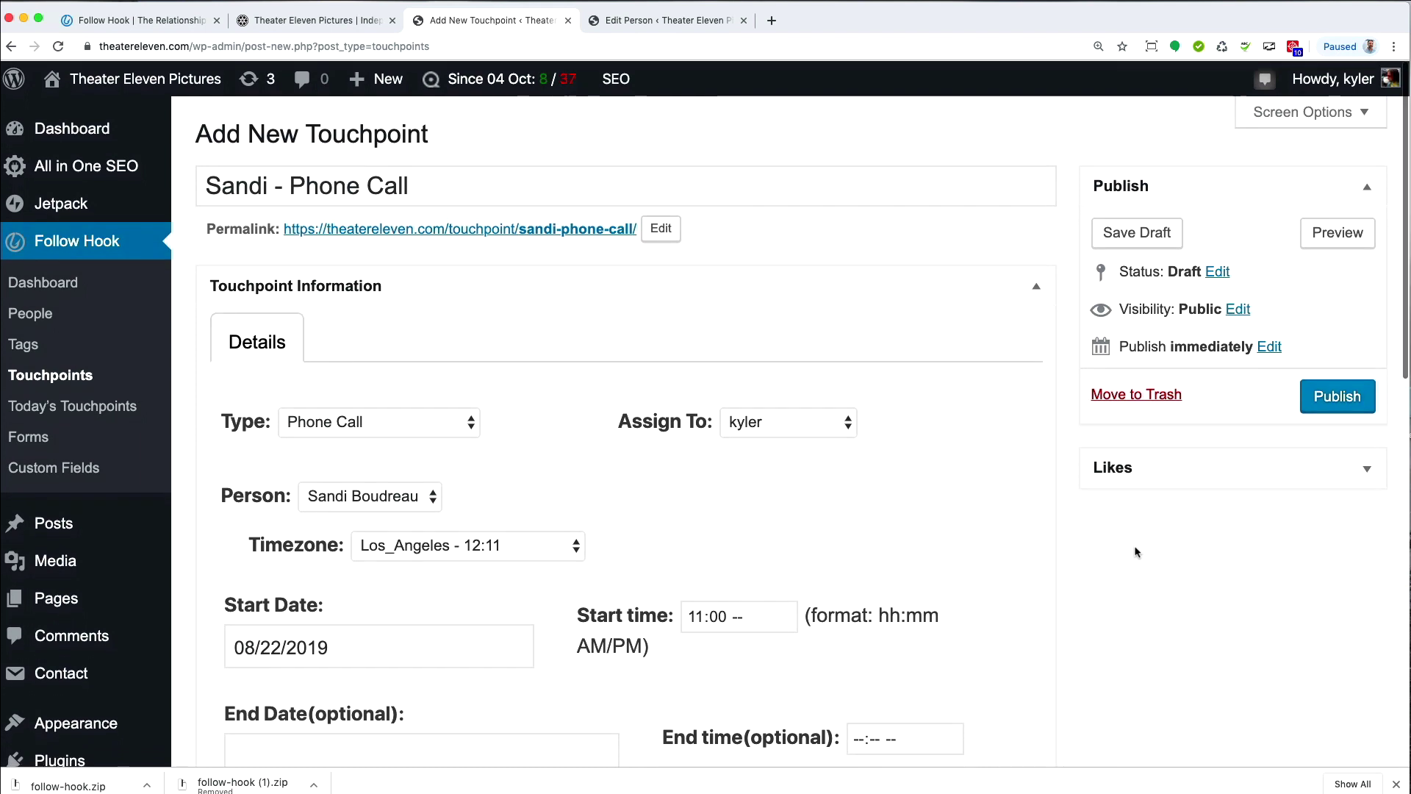
left_click(1335, 397)
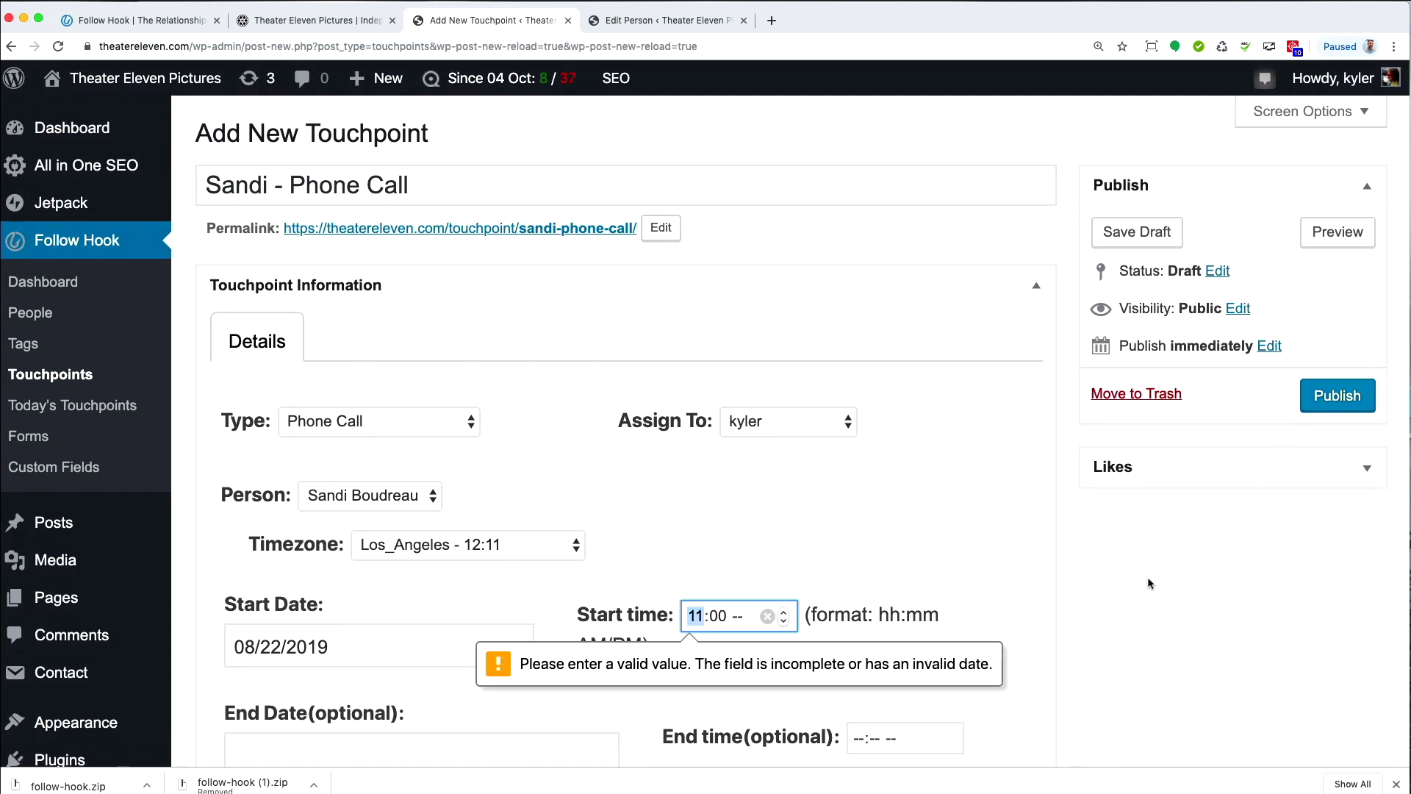
Set the start time to 11:00 AM and publish the phone call touchpoint.
scroll(765, 662, "down", 1)
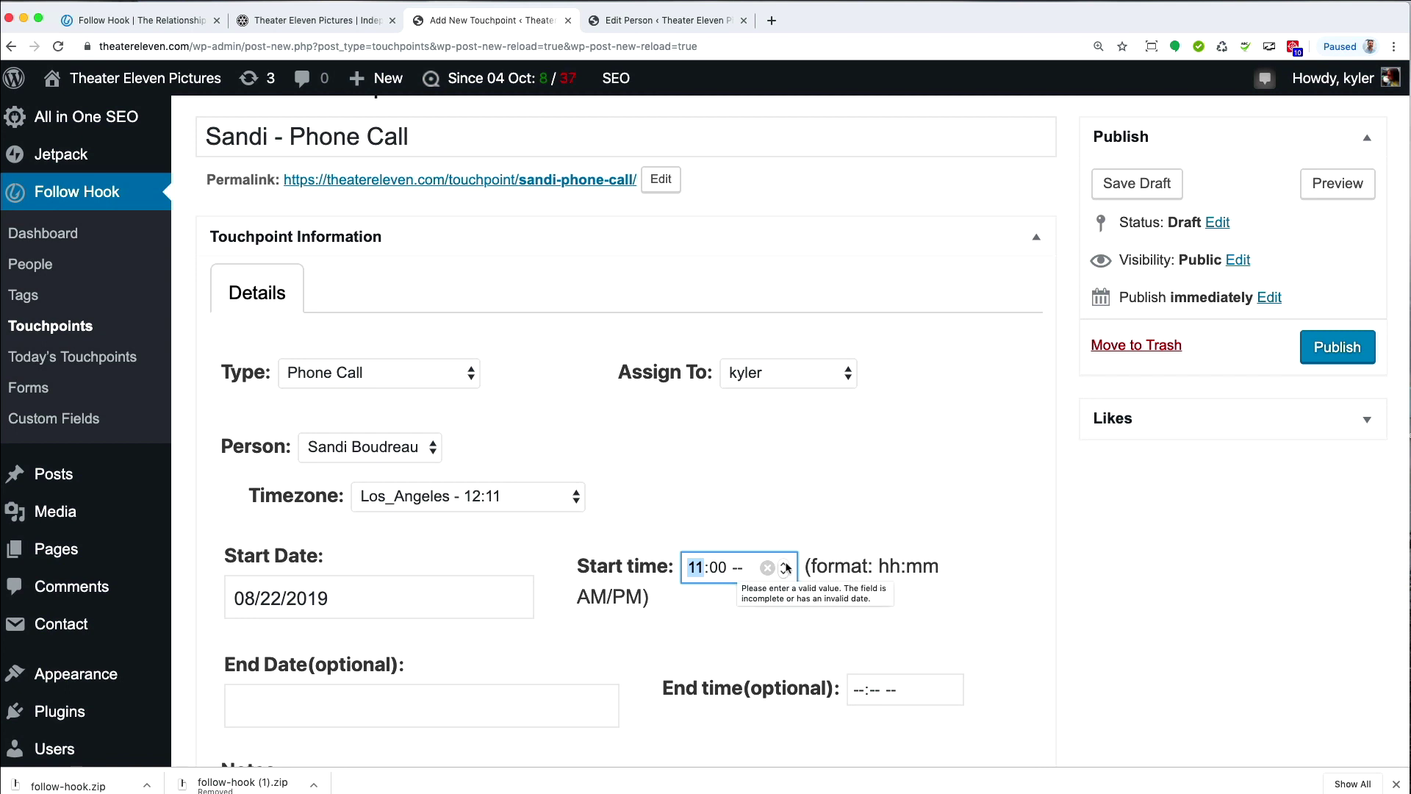
left_click(737, 569)
left_click(785, 563)
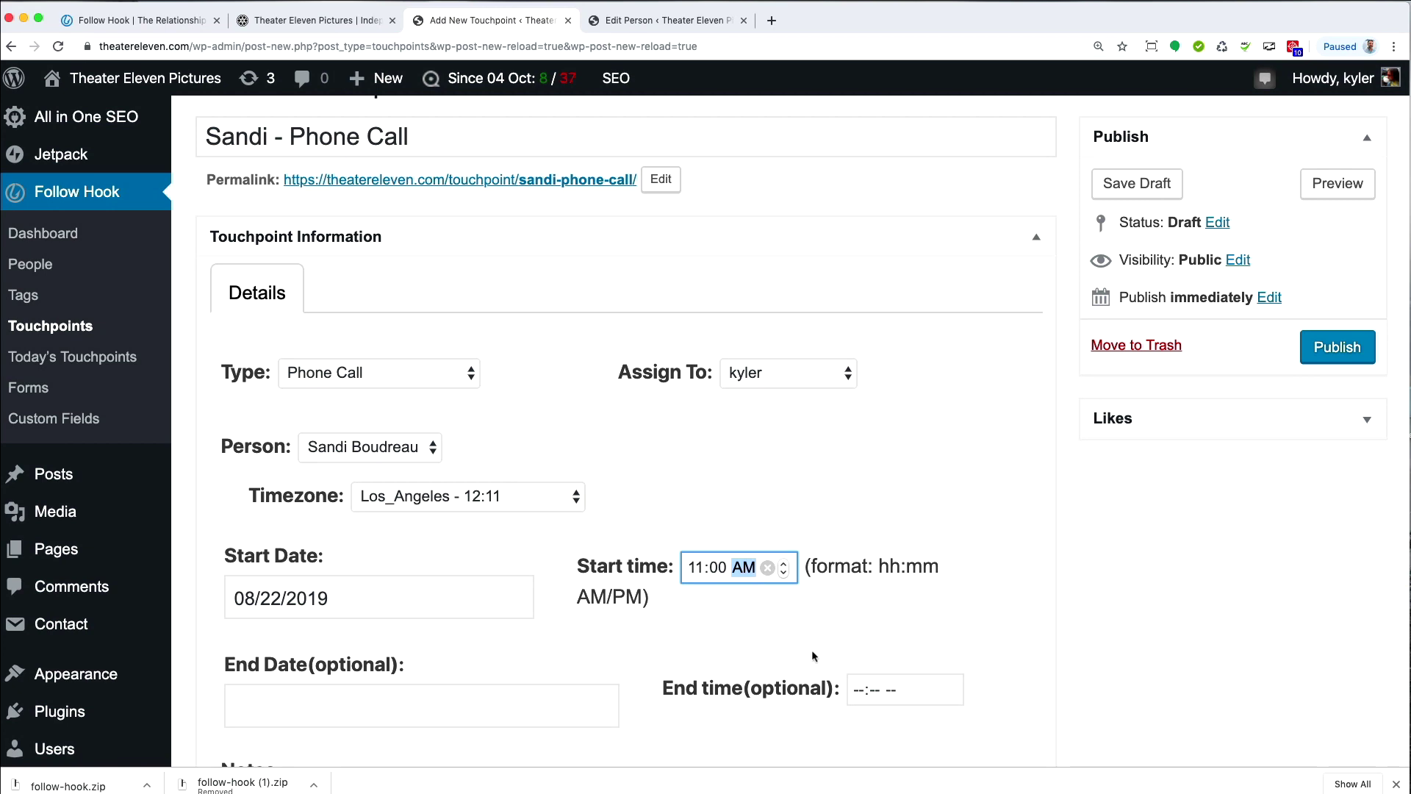
left_click(1324, 352)
Review the touchpoints listed on the contact's person record and the list of today's touchpoints.
left_click(29, 314)
left_click(255, 322)
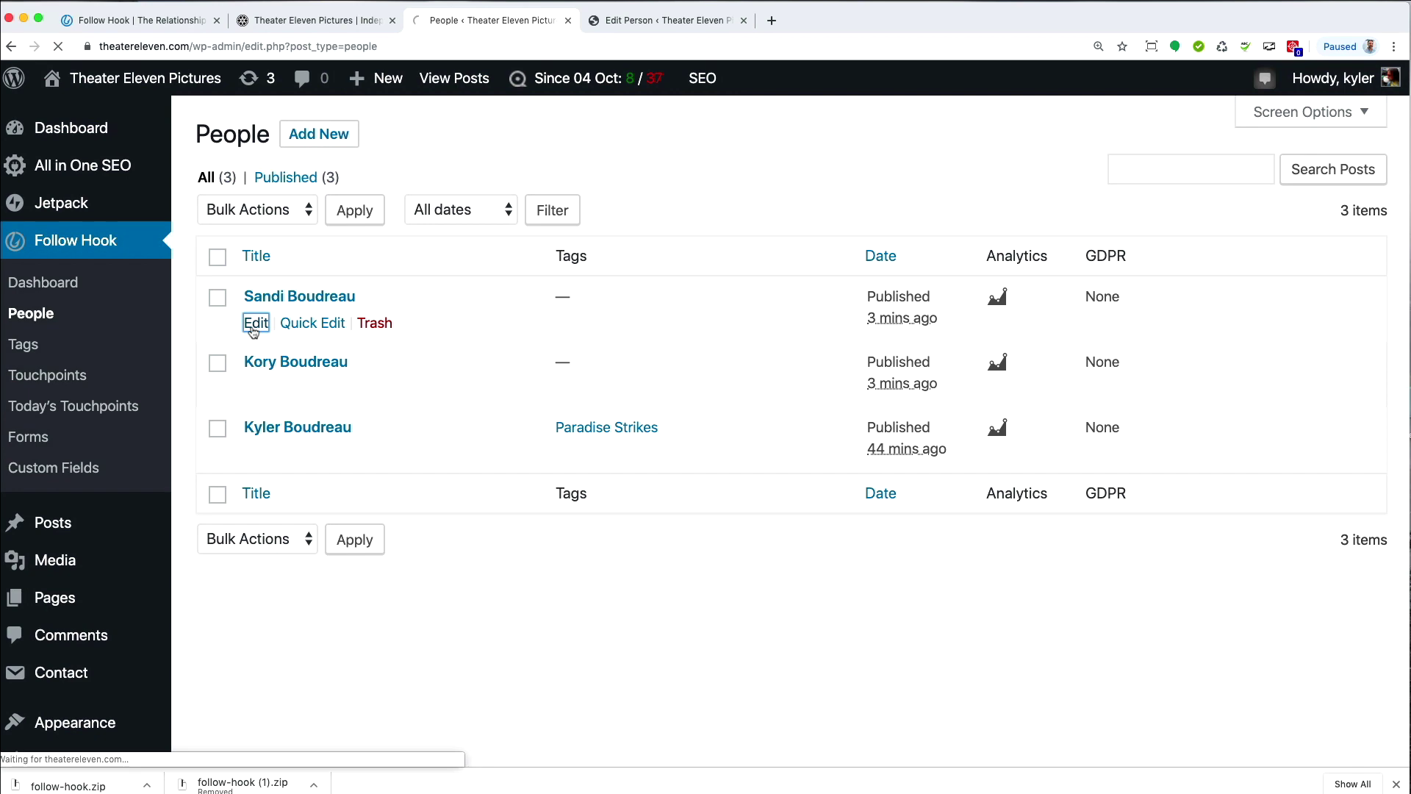
left_click(469, 359)
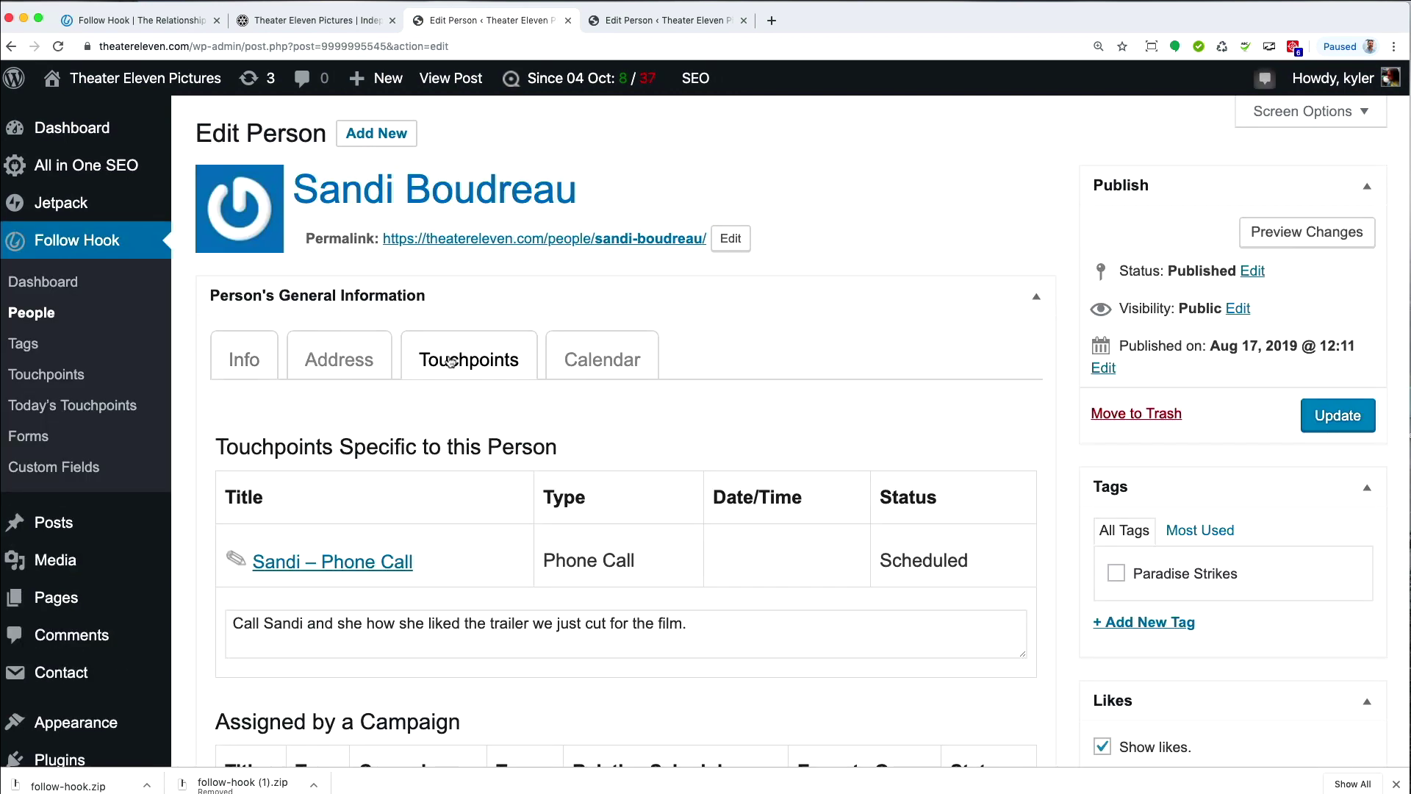
scroll(456, 412, "down", 4)
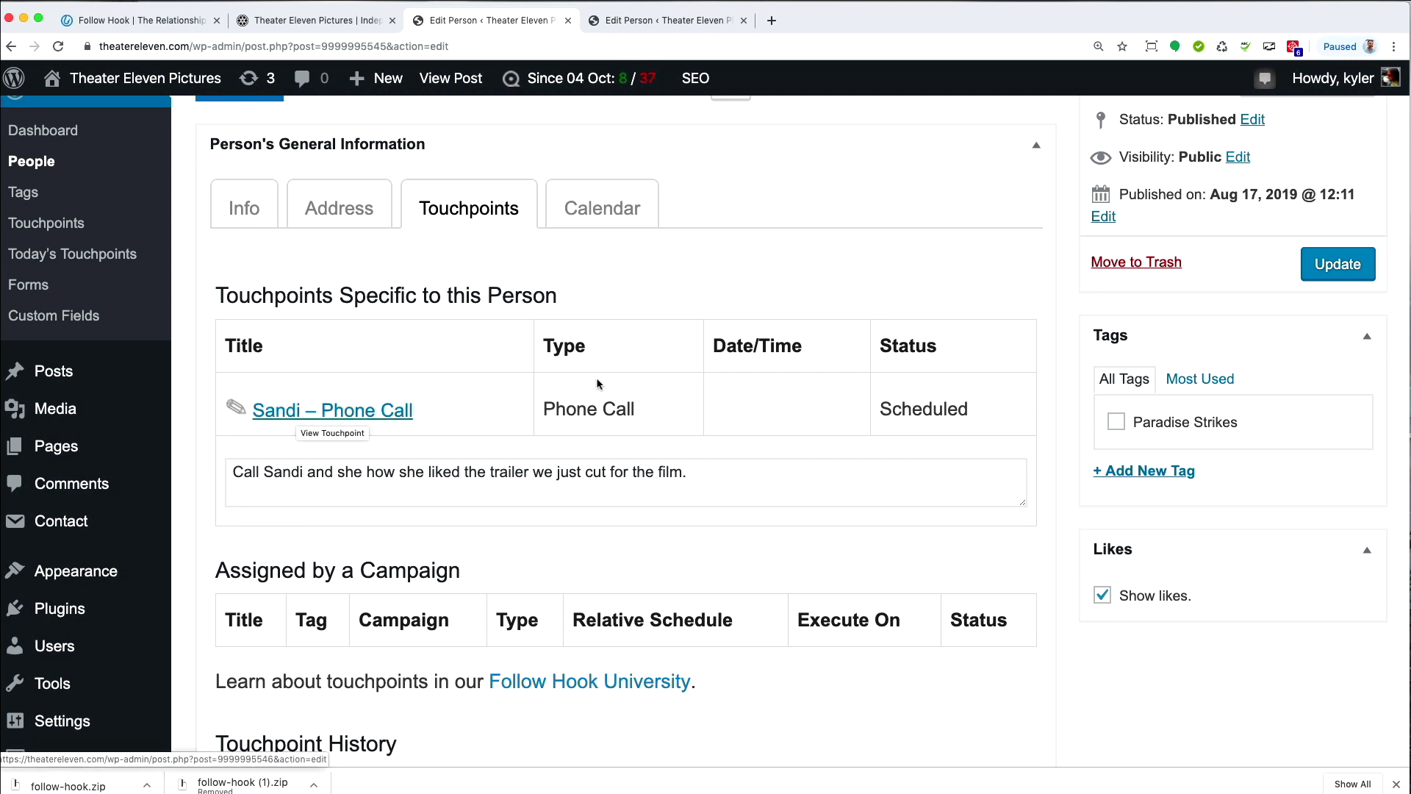
scroll(642, 432, "up", 3)
left_click(38, 400)
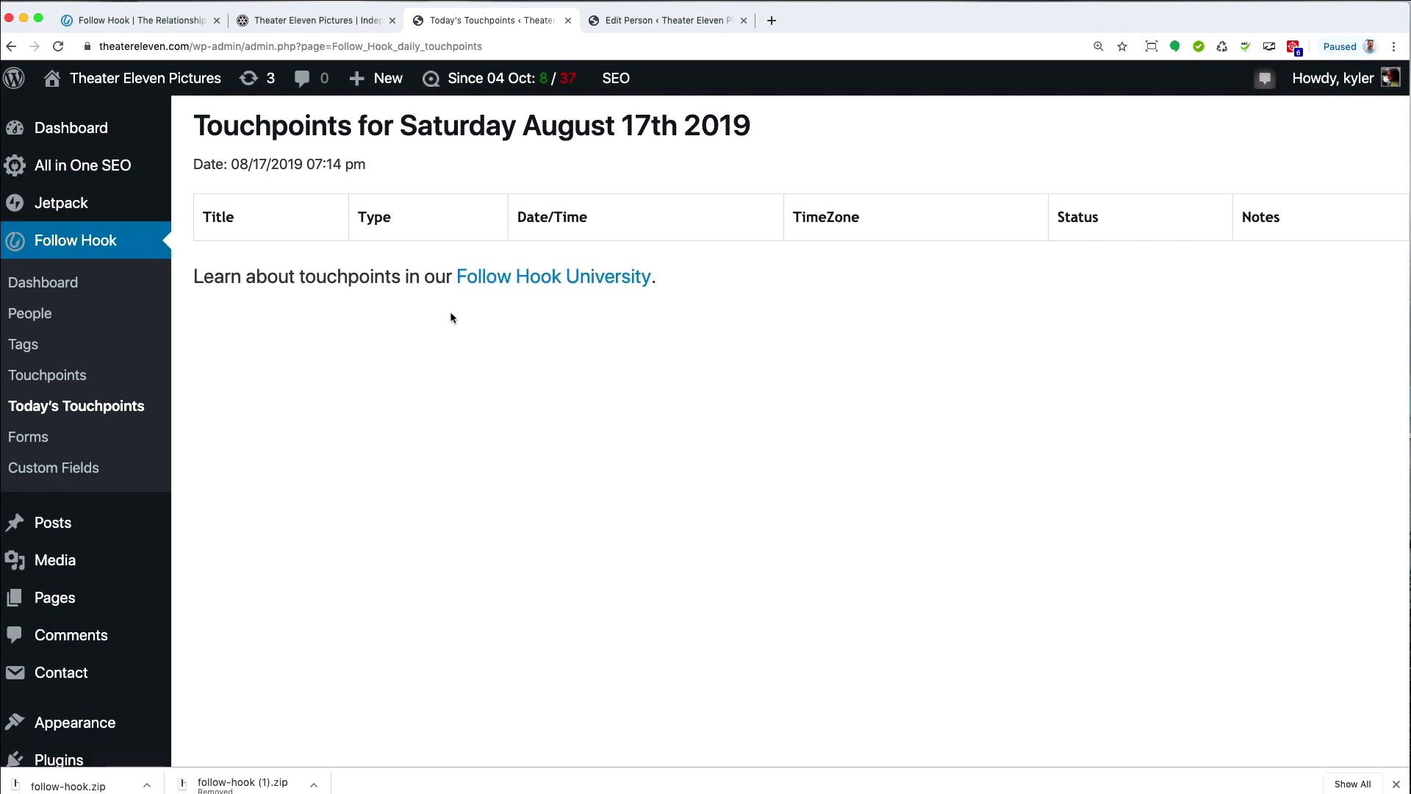
Create another touchpoint titled with the contact's first name followed by "- Email" and set its type to Email.
left_click(46, 287)
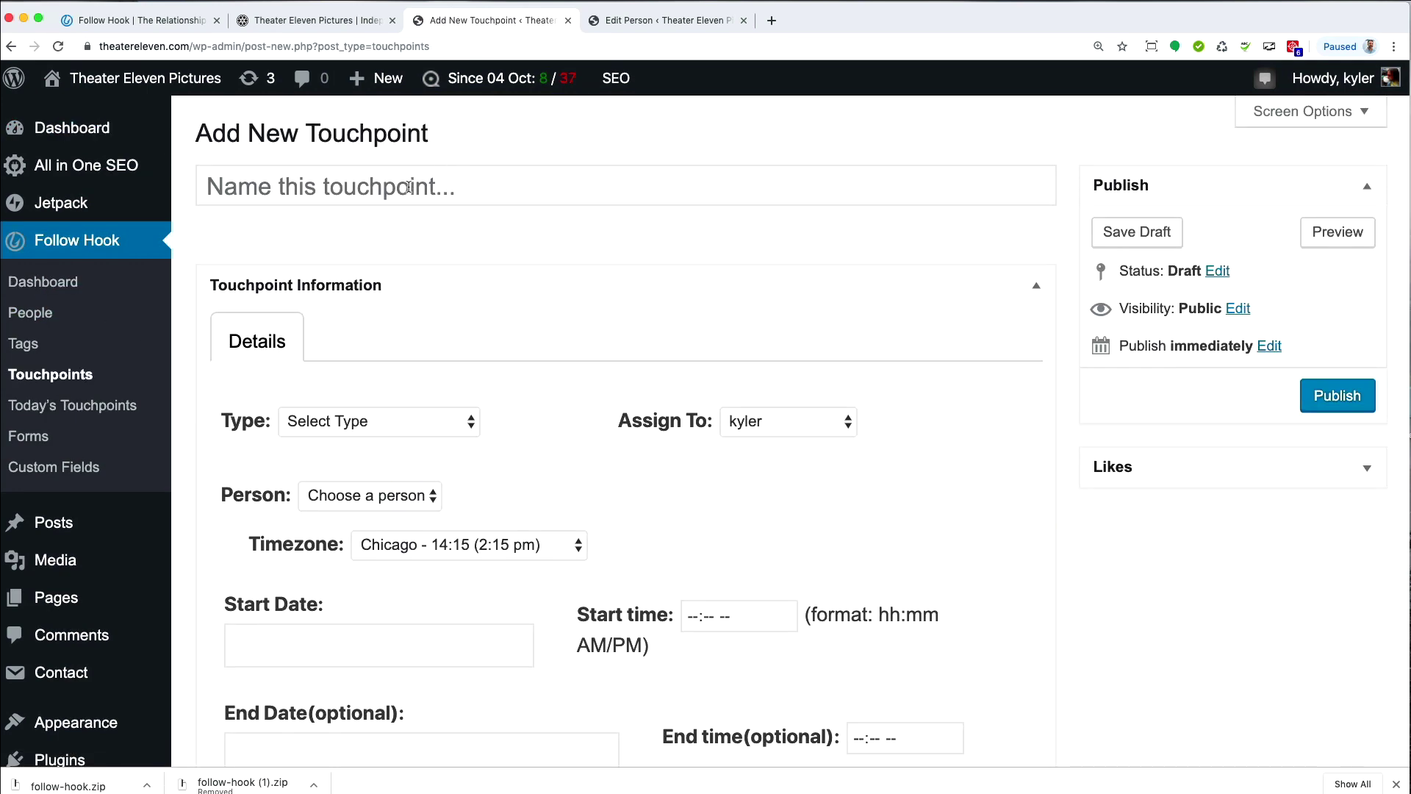
left_click(408, 188)
type("Sandi - Email")
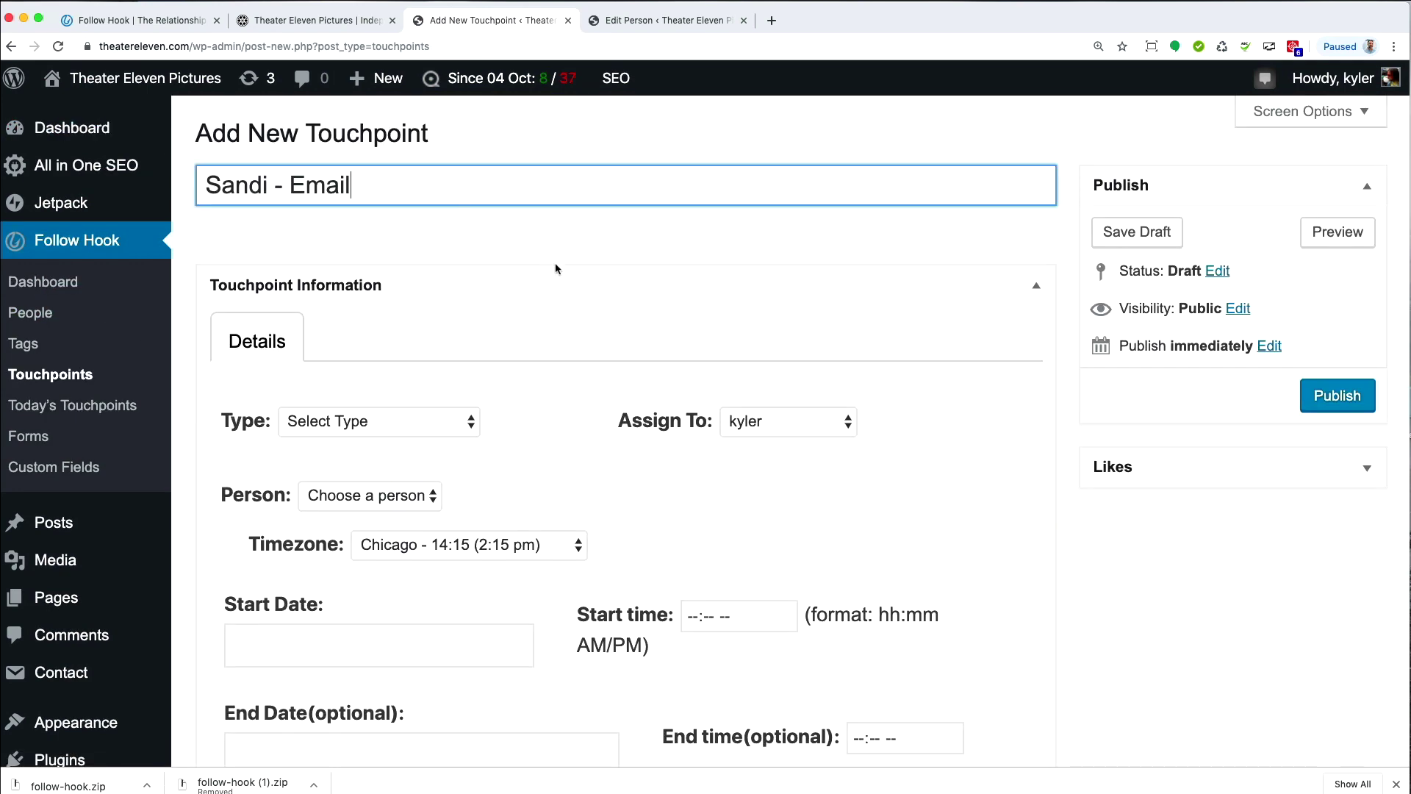
scroll(560, 262, "down", 3)
Assign the email touchpoint to the same contact, starting 08/22/2019 at 11:00 AM.
left_click(368, 349)
left_click(393, 413)
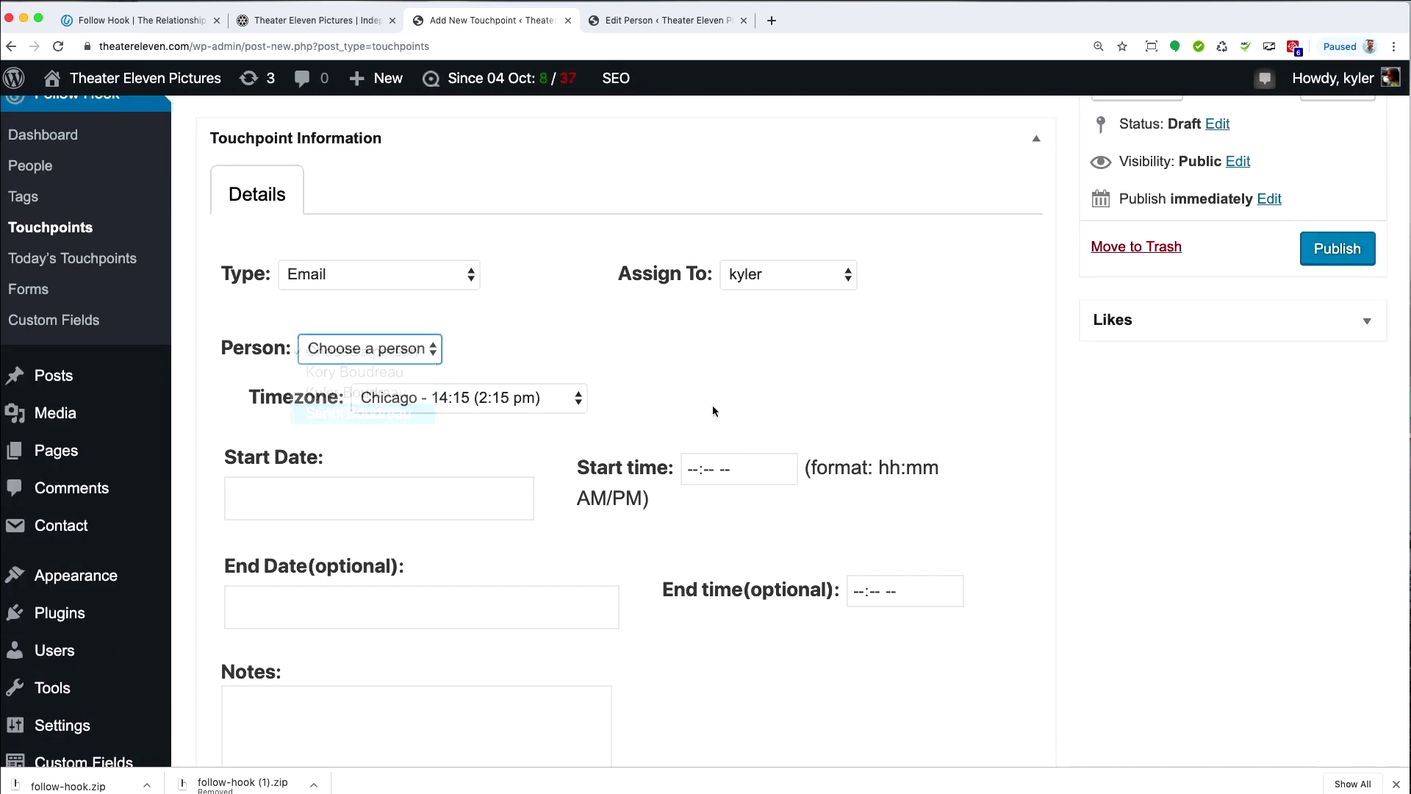
scroll(625, 500, "up", 3)
scroll(622, 494, "down", 3)
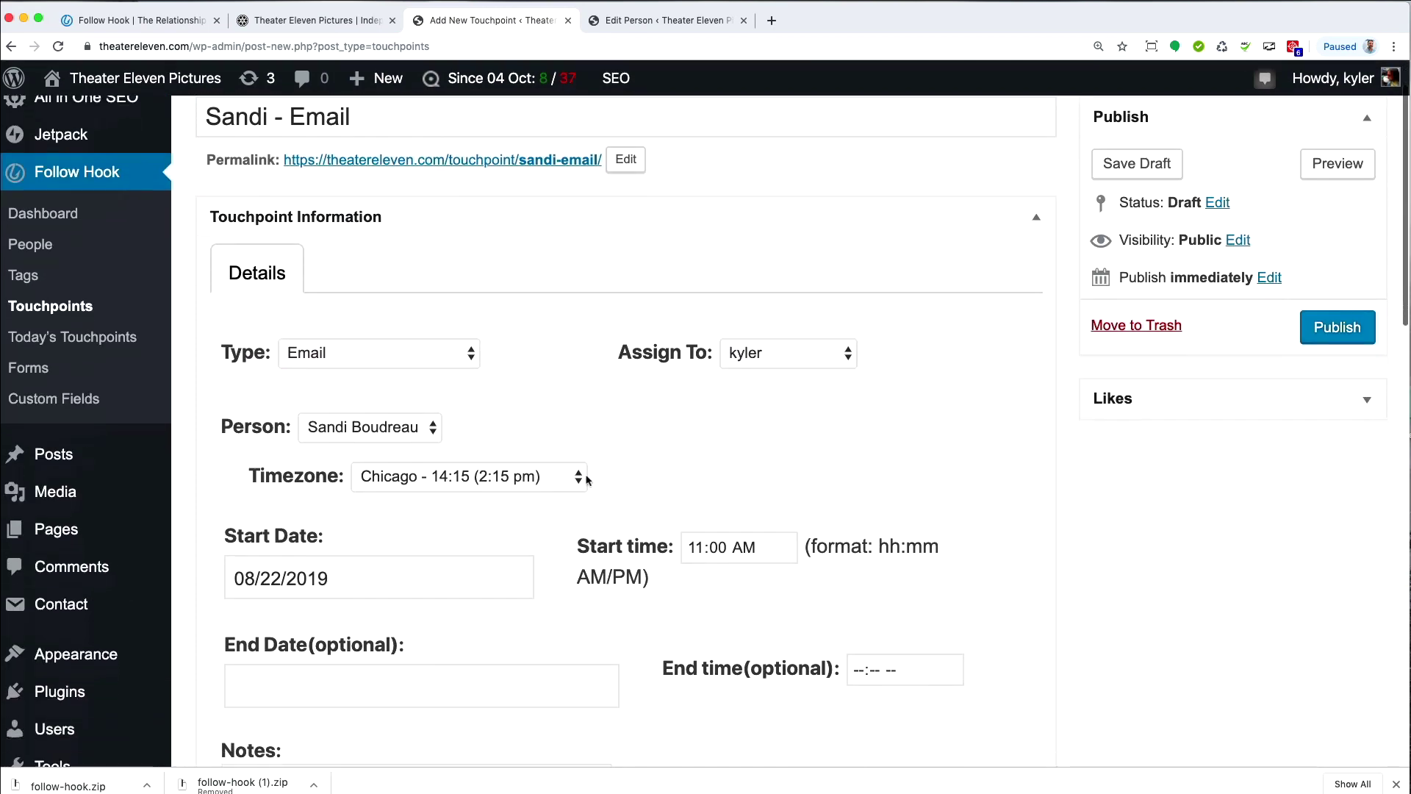
Fill in the sender and recipient email addresses, the subject "How was the trailer?" and the content "Put in your content here...".
scroll(640, 556, "down", 7)
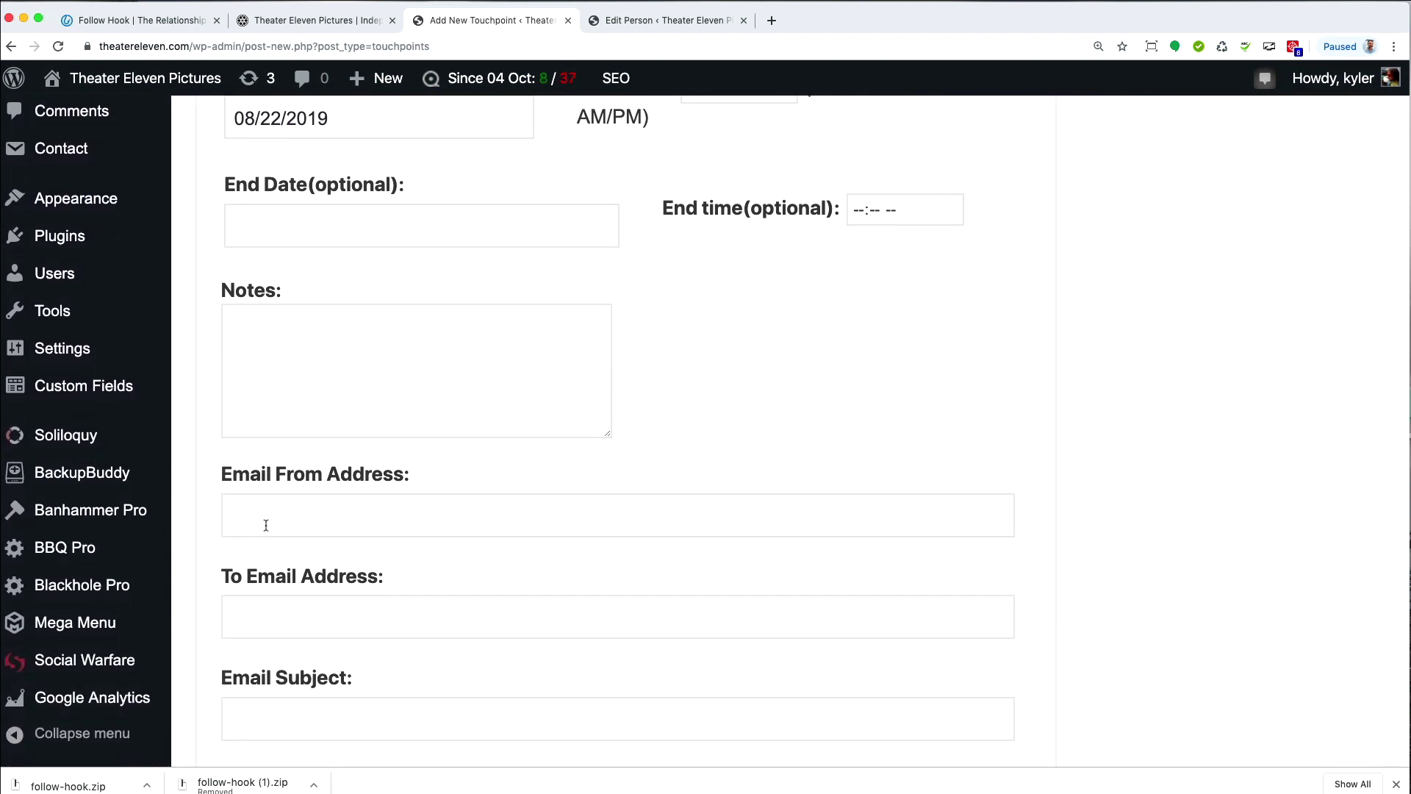
scroll(265, 525, "down", 4)
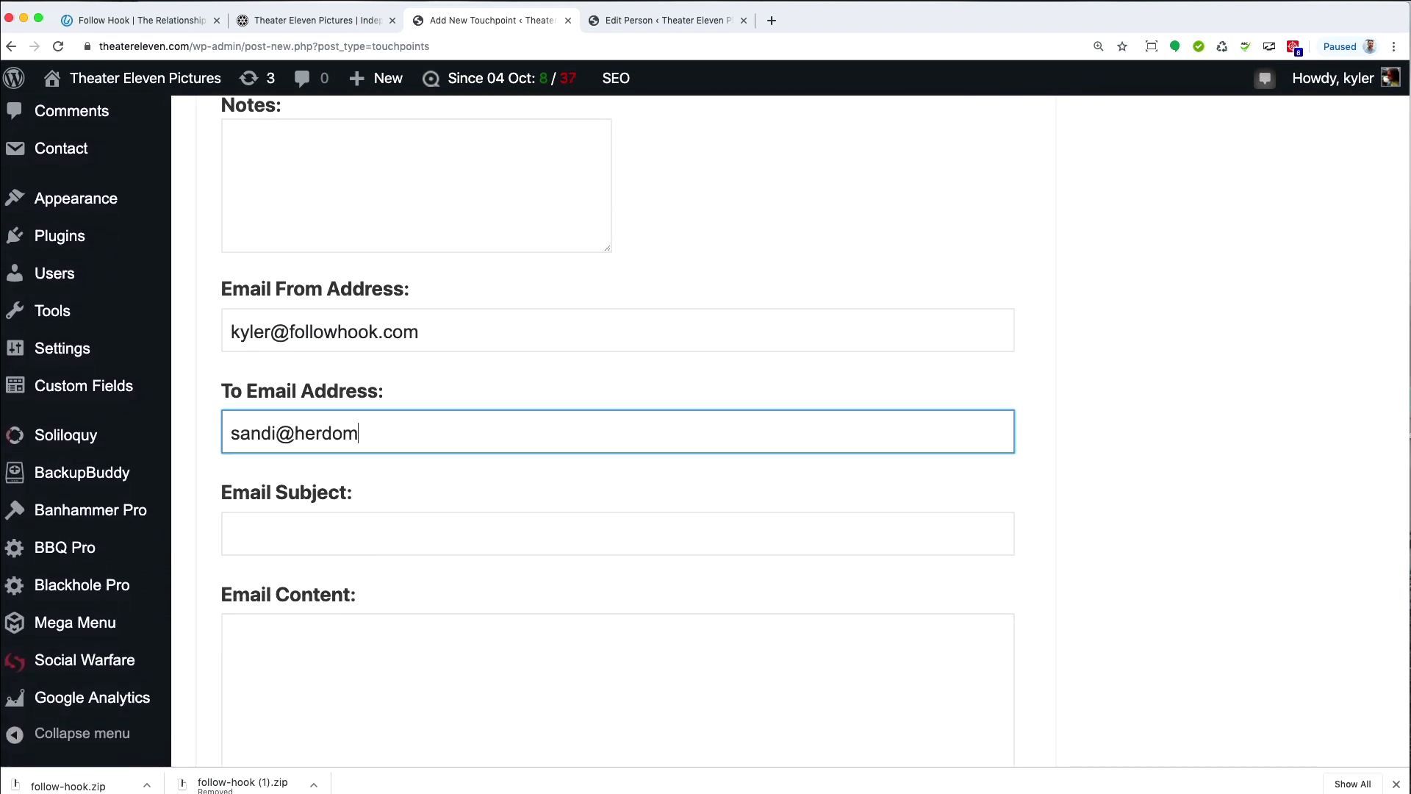
type("ain.com")
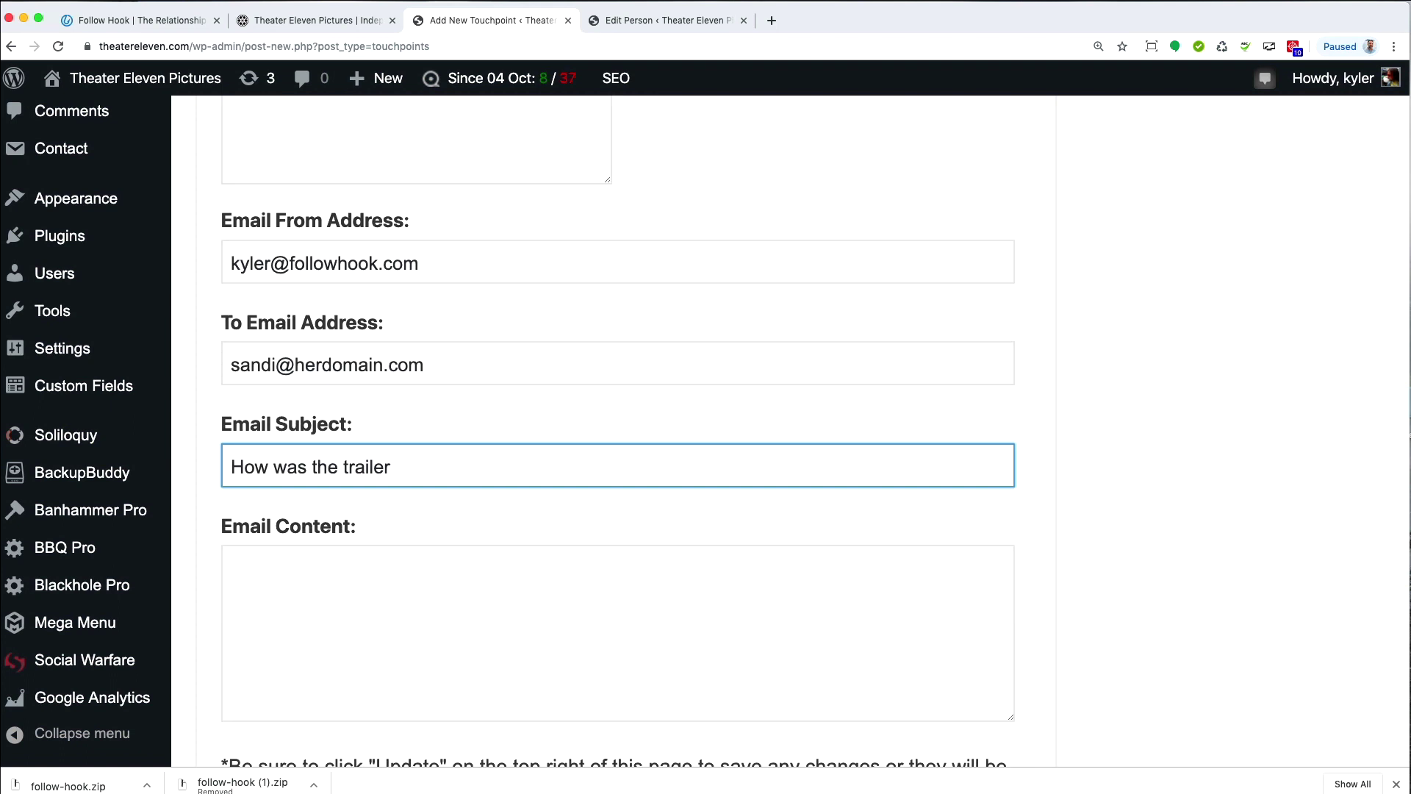
type("?")
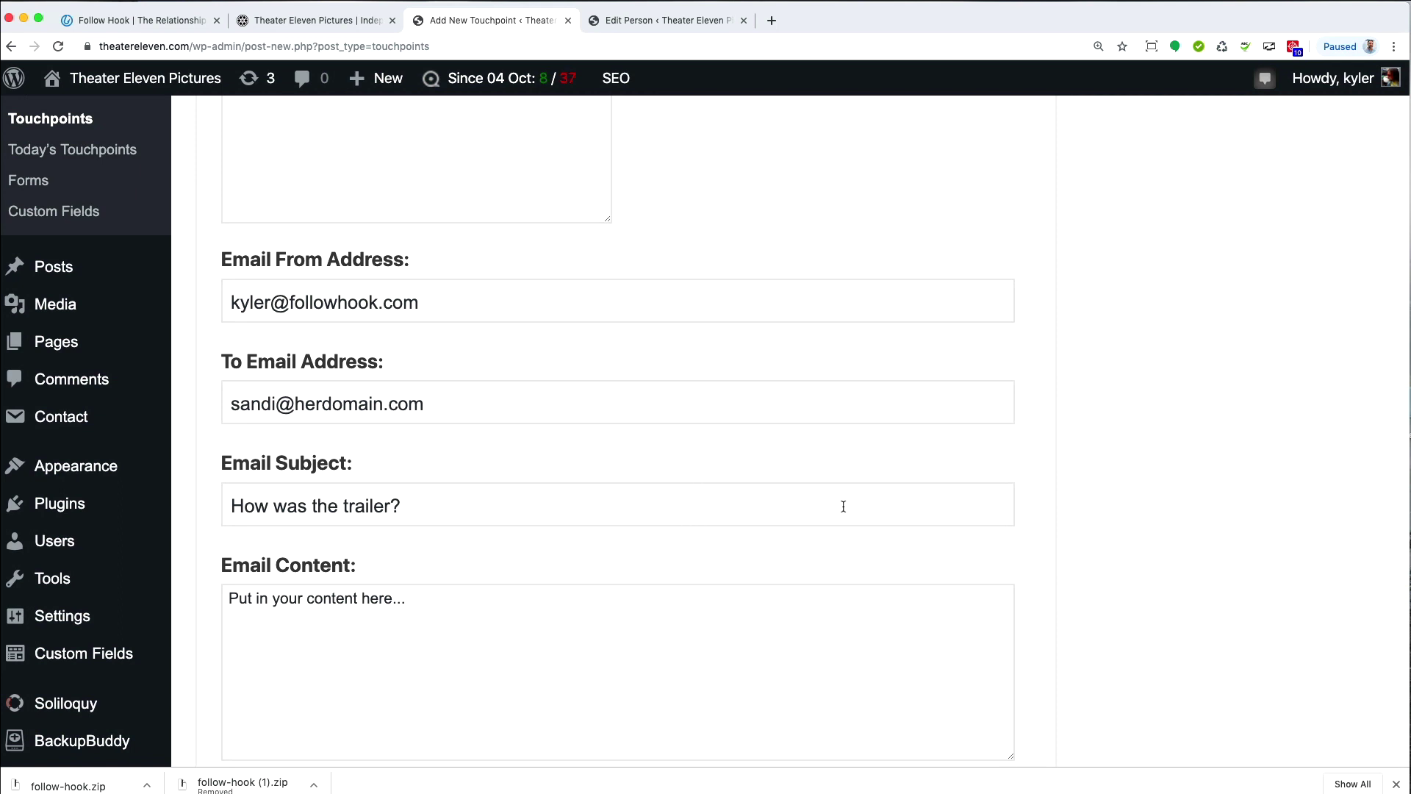
Set the email touchpoint's status to Scheduled and publish it.
scroll(909, 503, "down", 3)
scroll(910, 503, "down", 2)
left_click(460, 666)
left_click(452, 709)
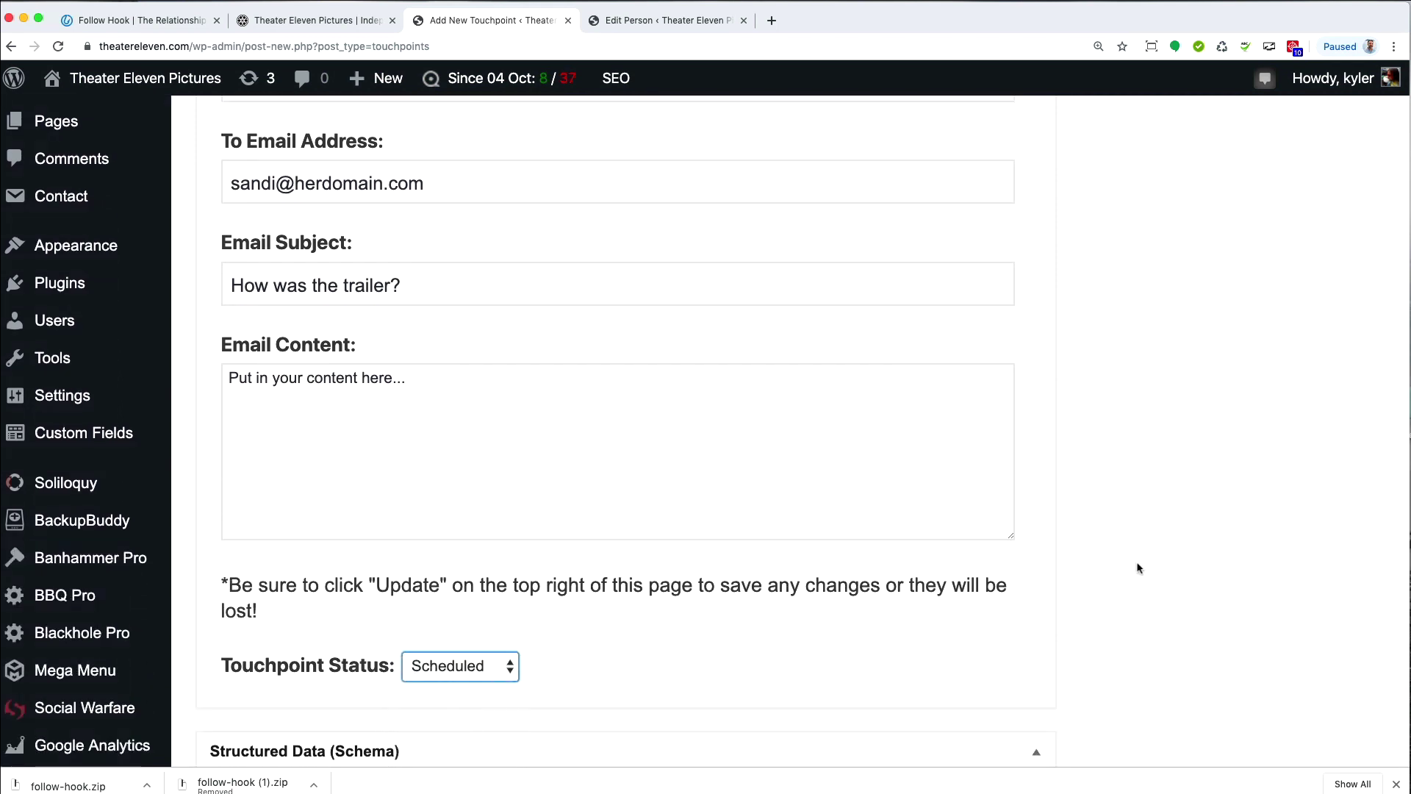
scroll(1193, 563, "up", 10)
left_click(1336, 394)
Open the contact's person record for editing and review the phone call and email touchpoints listed there.
left_click(257, 319)
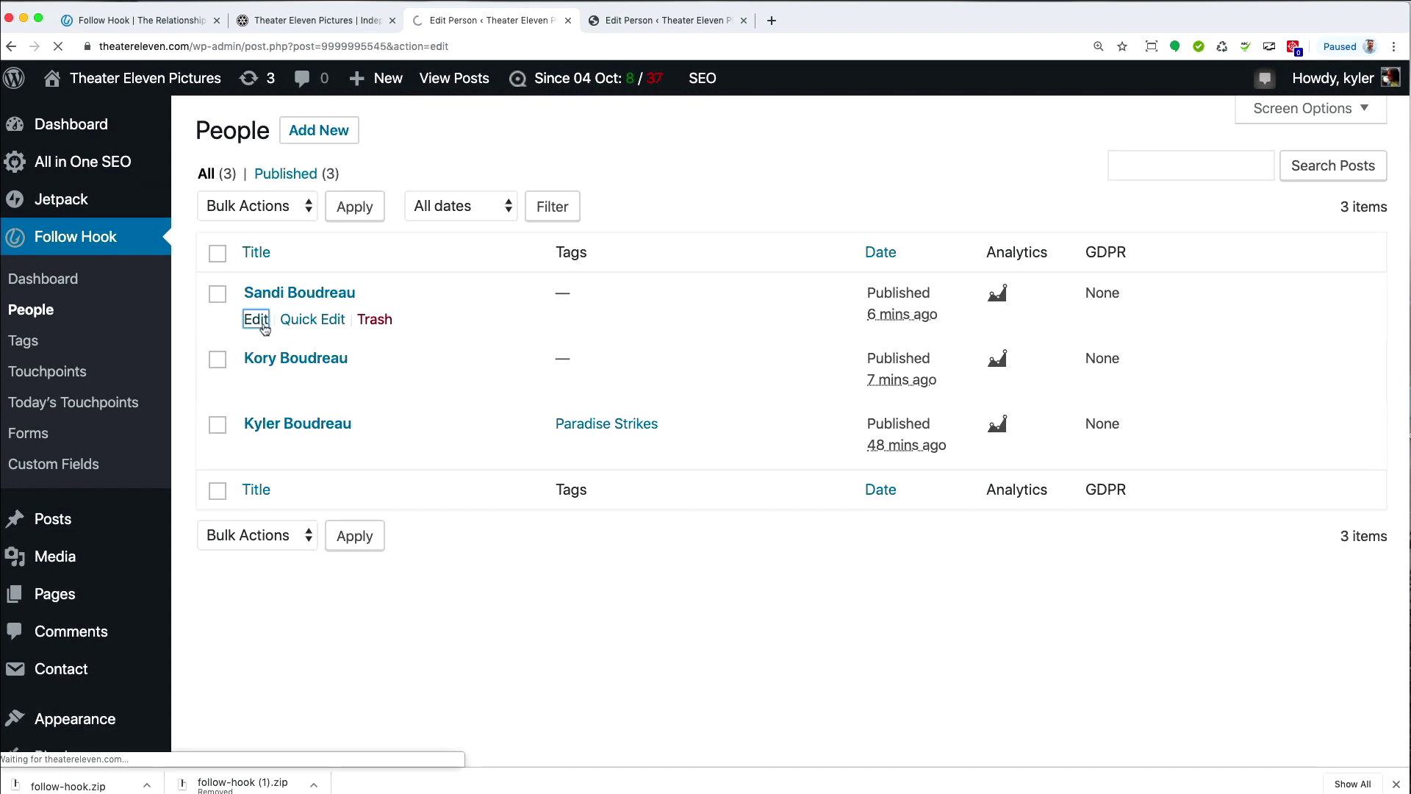
left_click(447, 369)
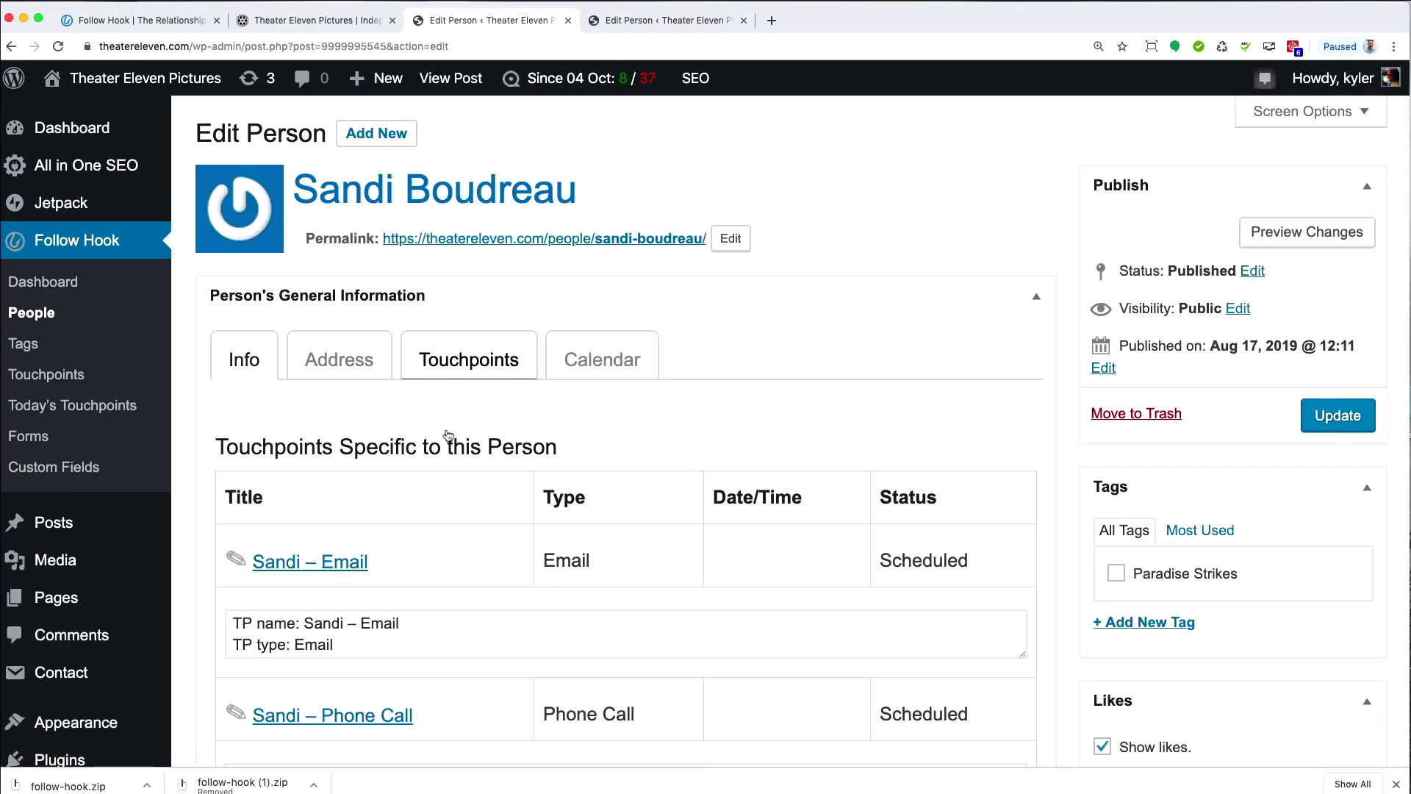
scroll(512, 418, "down", 4)
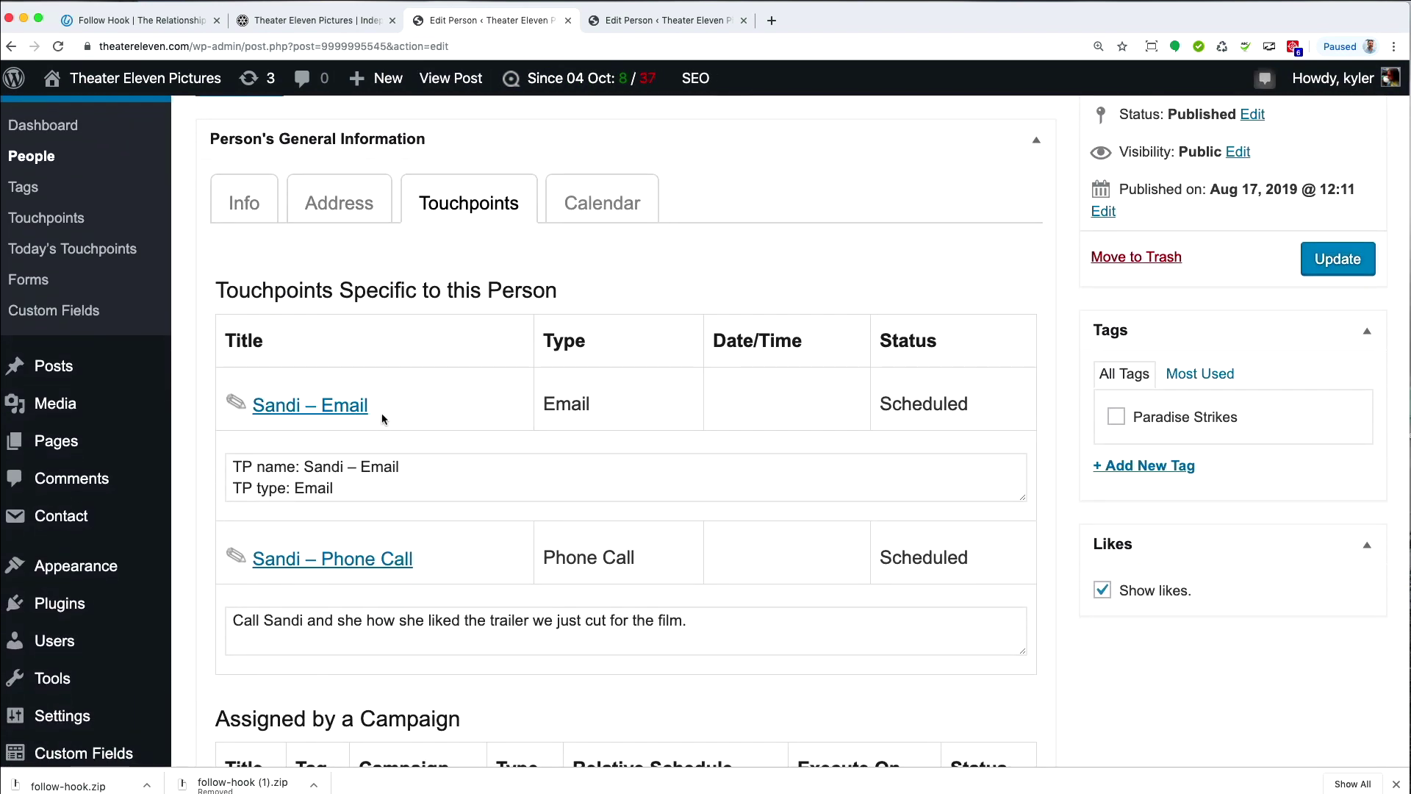
Open the email touchpoint from the contact's person record and review its details, schedule and notes.
scroll(390, 414, "up", 4)
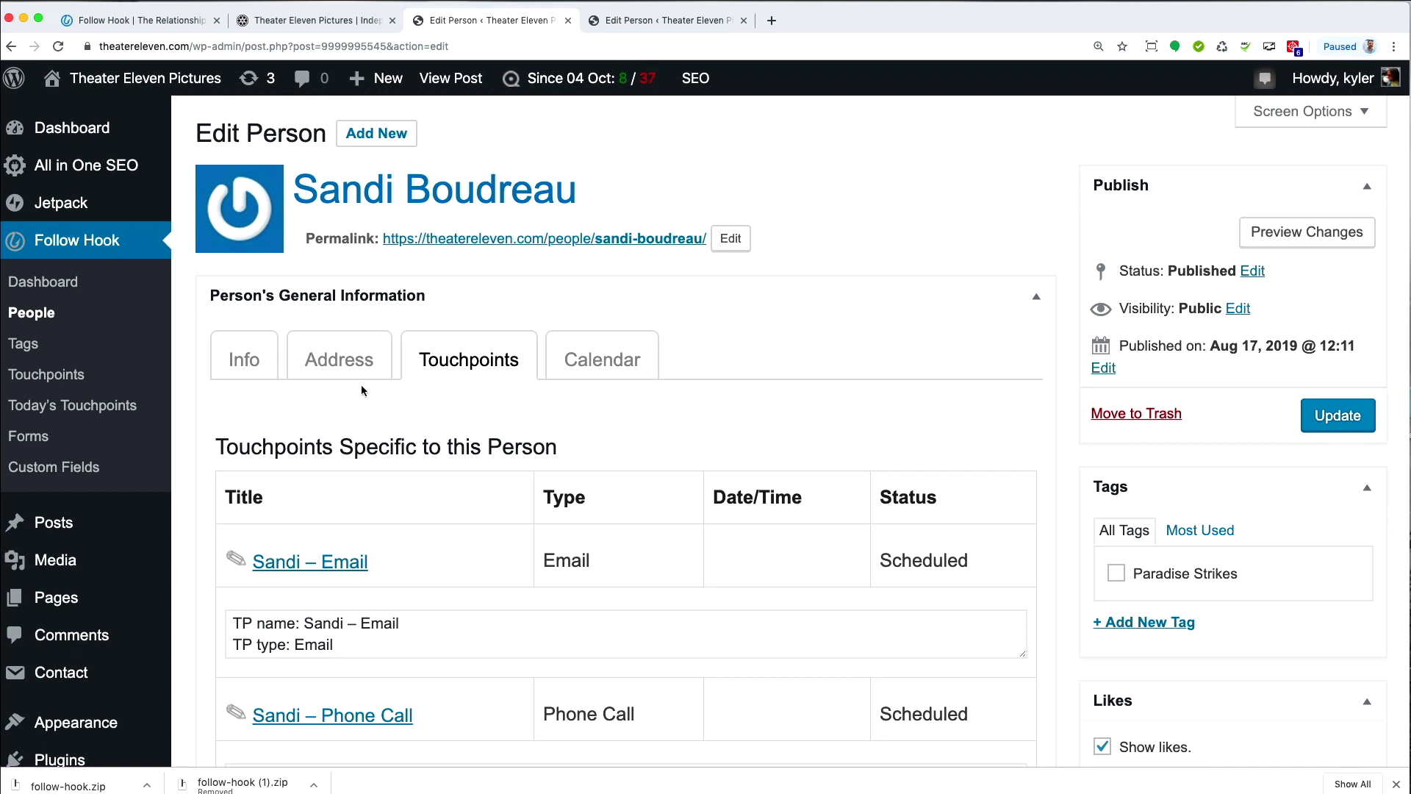
left_click(342, 572)
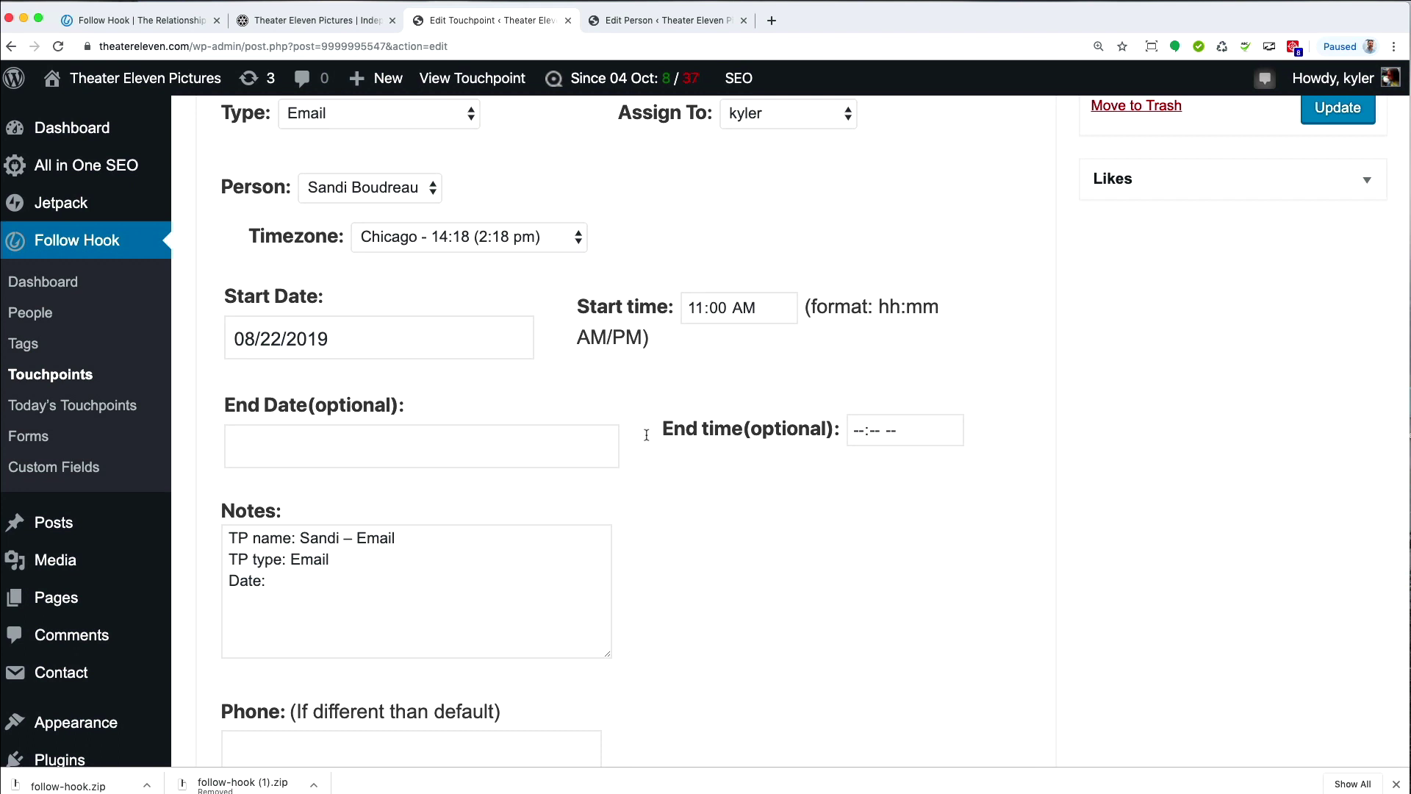
scroll(1052, 600, "up", 5)
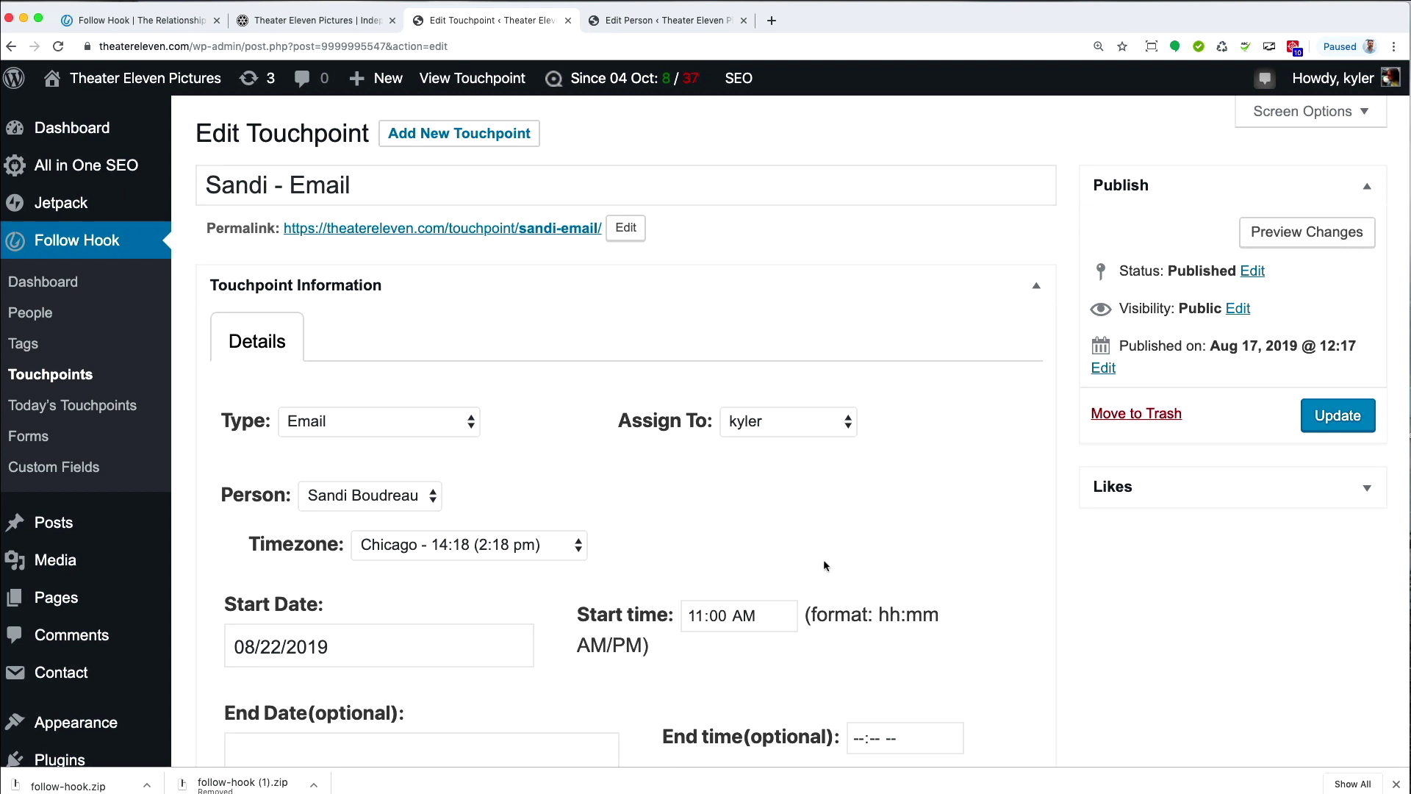
scroll(463, 560, "down", 3)
scroll(461, 561, "down", 2)
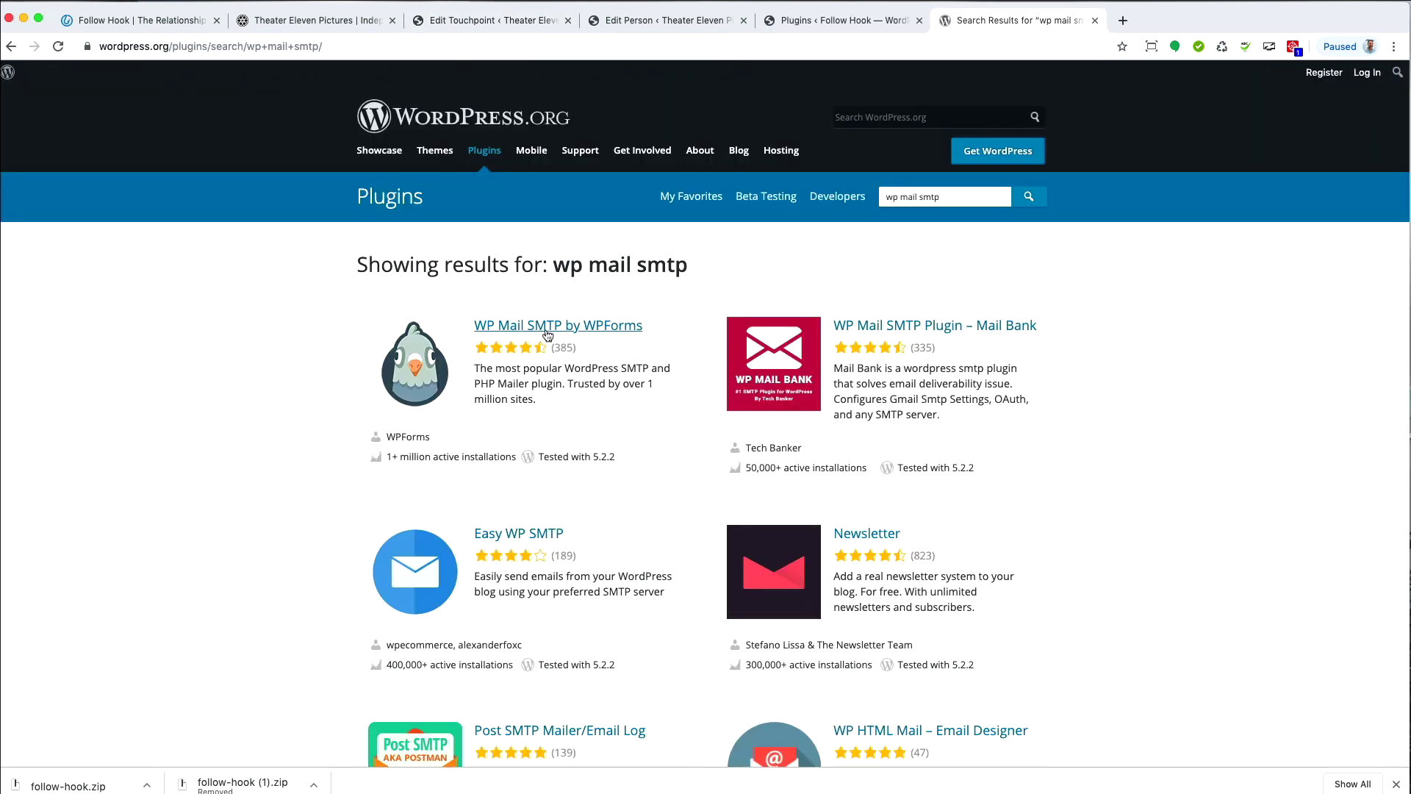
Open the WP Mail SMTP by WPForms plugin page on WordPress.org and read its description through the list of SMTP setup options.
left_click(612, 334)
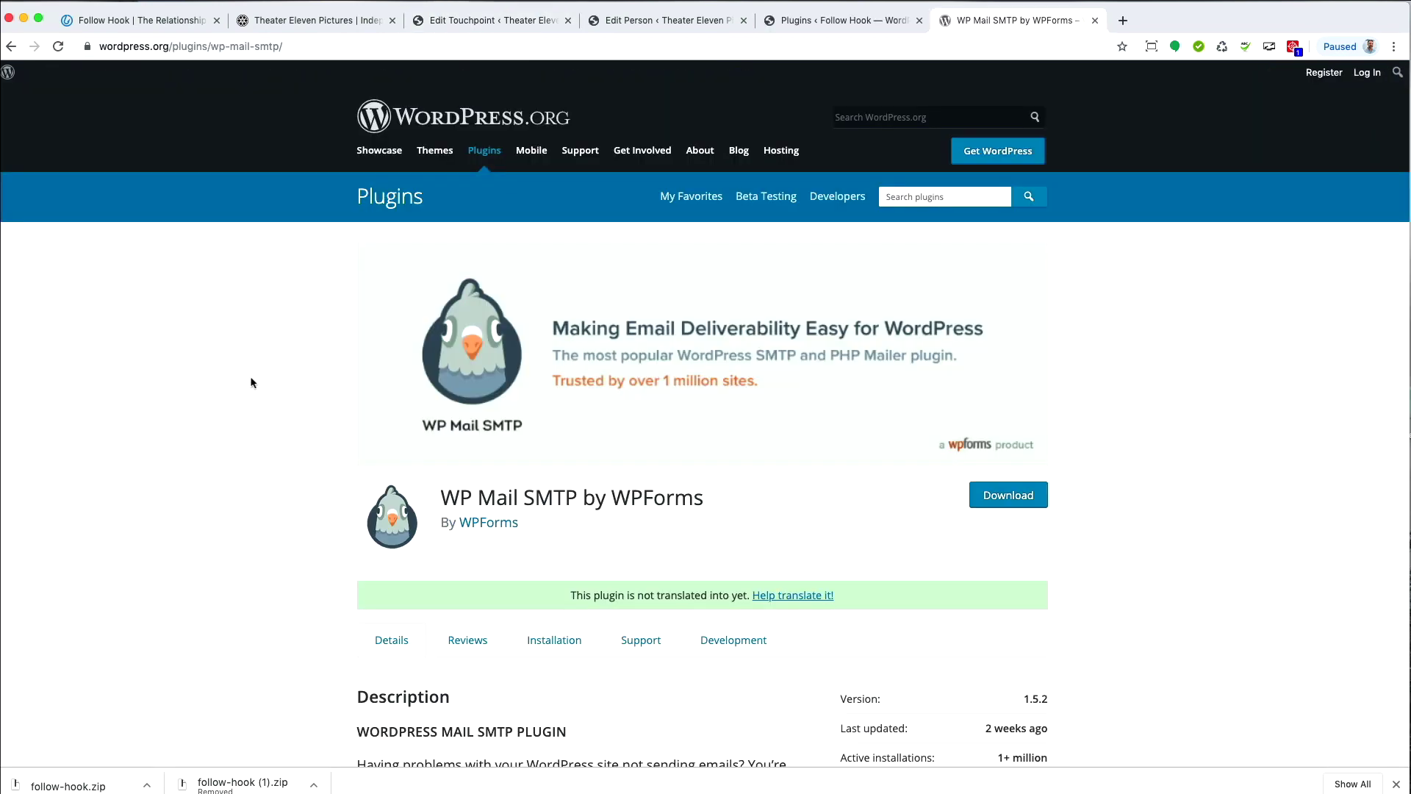
scroll(254, 379, "down", 2)
scroll(258, 382, "down", 6)
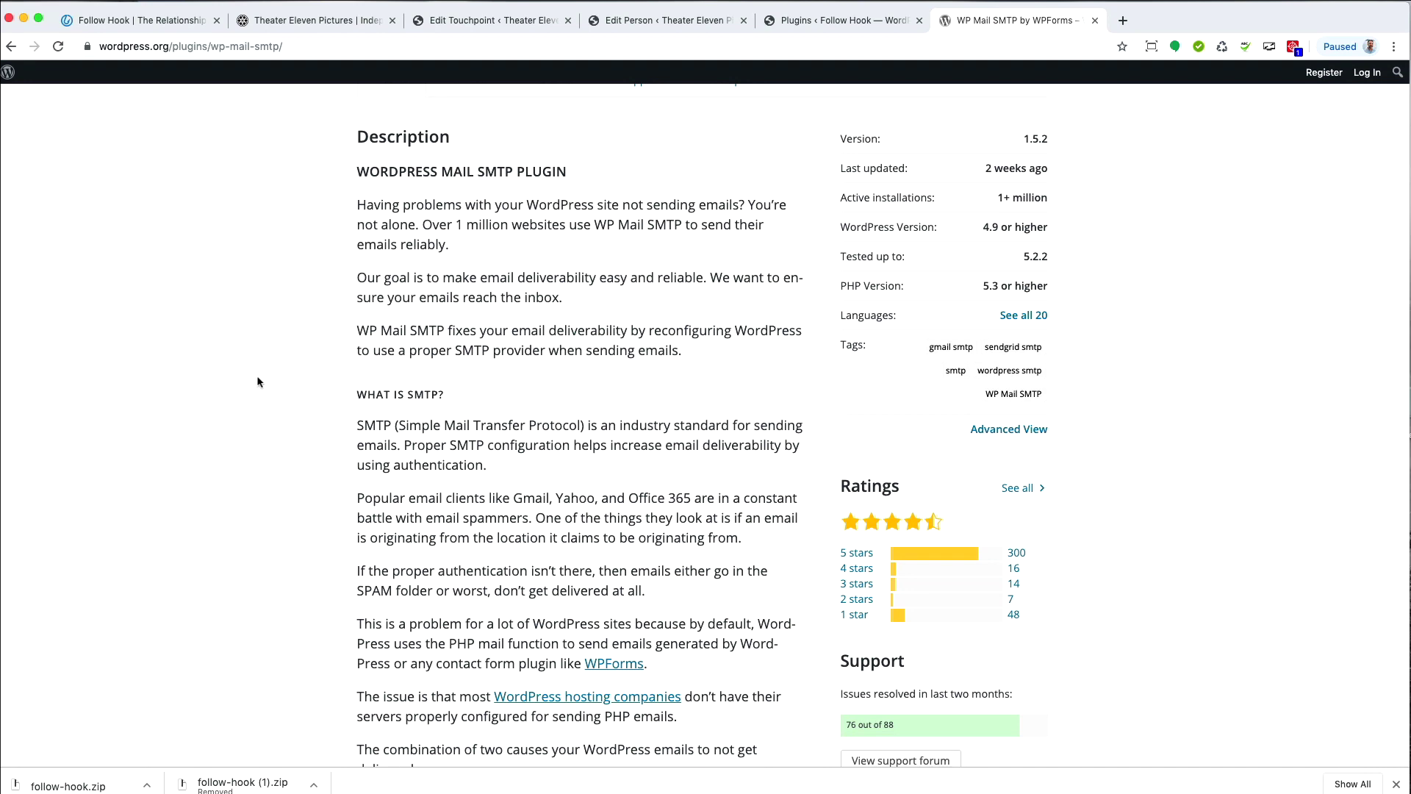
scroll(257, 384, "down", 3)
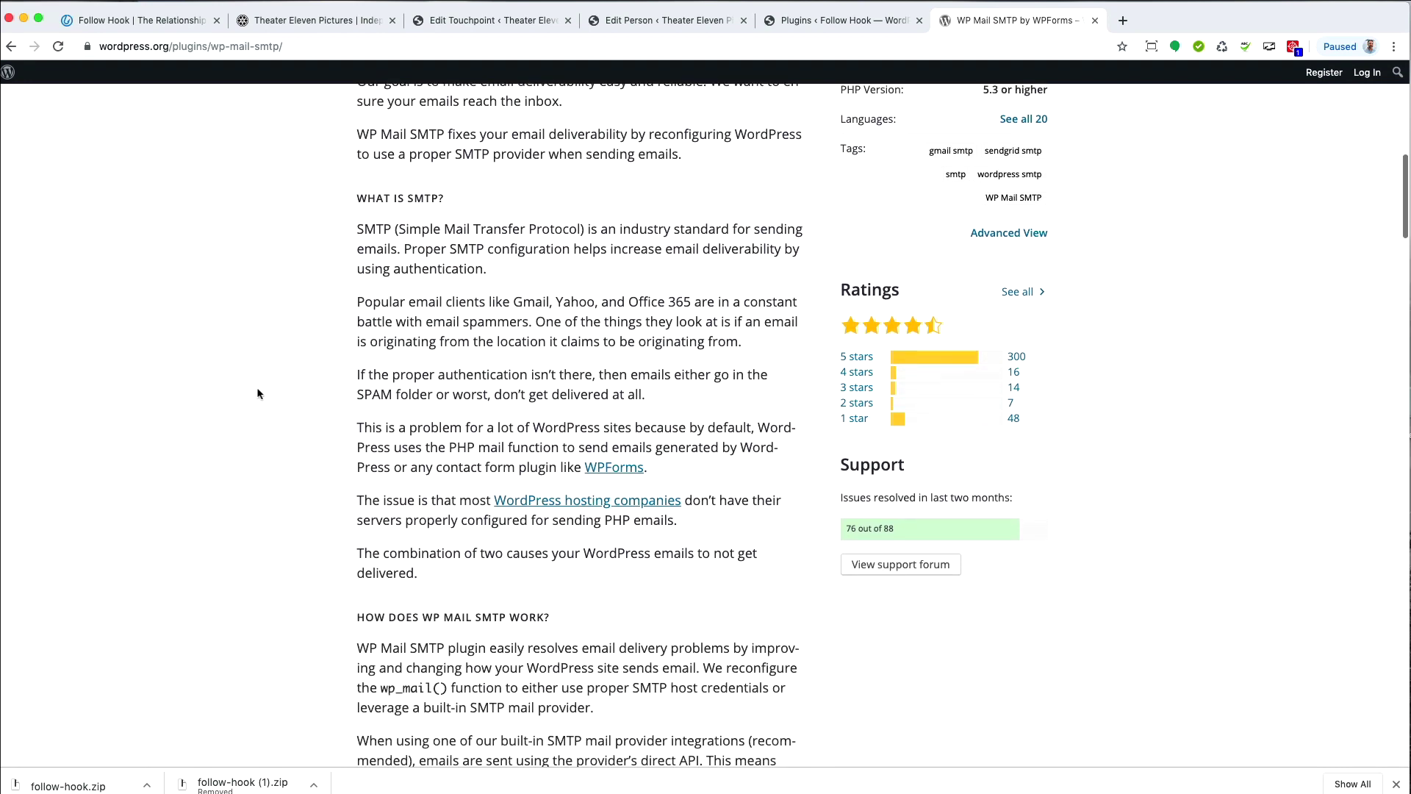
scroll(250, 391, "down", 7)
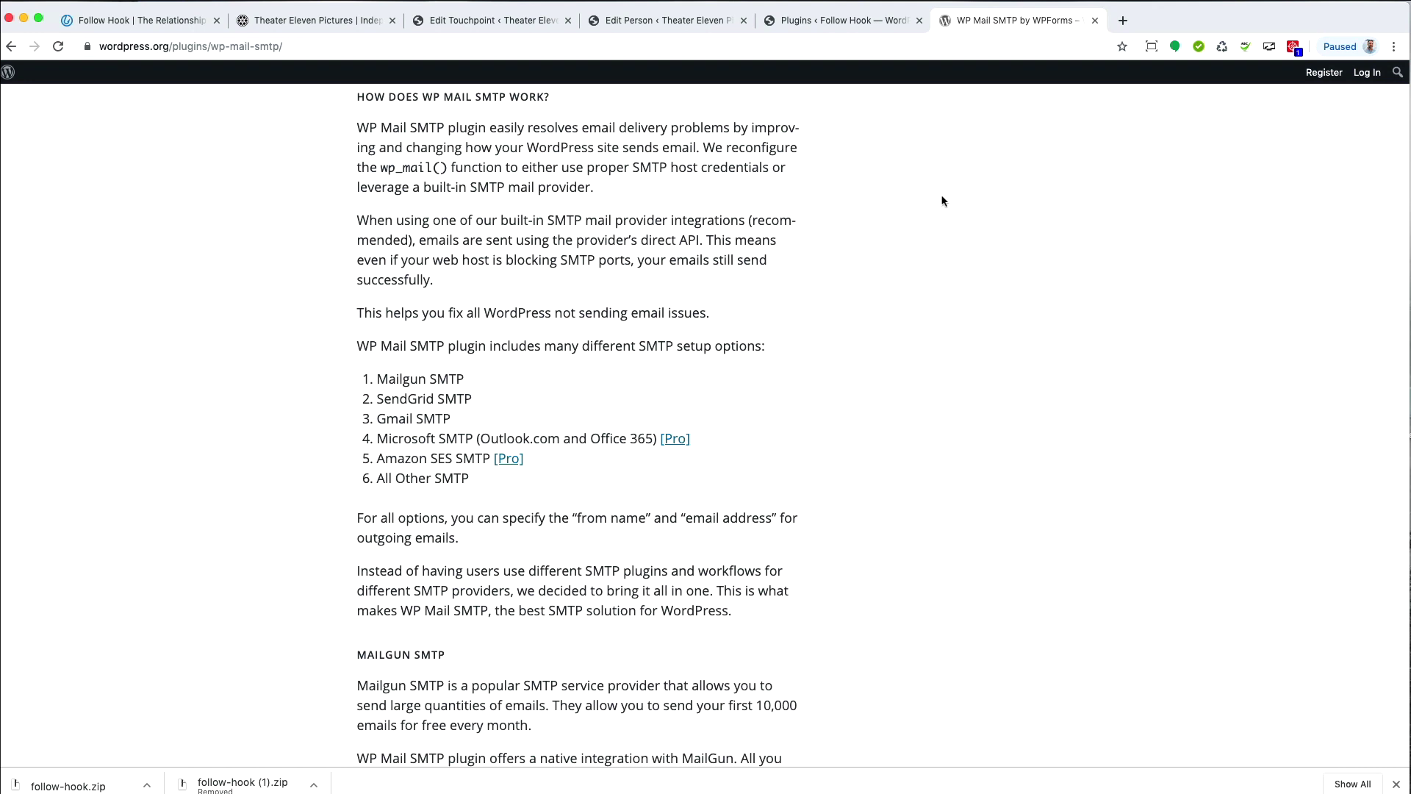
Return to the Follow Hook site admin and move all touchpoints in the Touchpoints list to the trash.
left_click(669, 20)
left_click(61, 382)
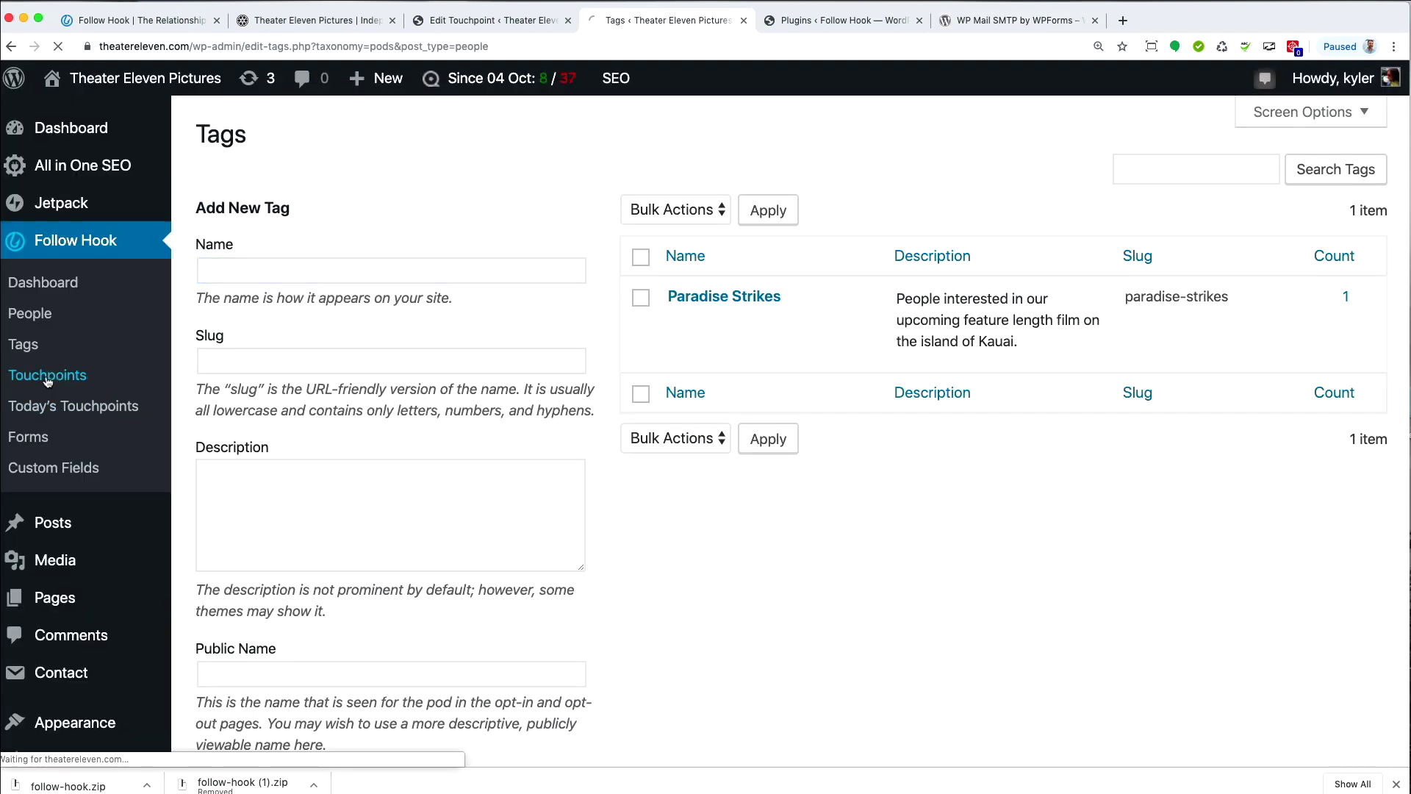
left_click(258, 209)
left_click(257, 243)
left_click(217, 257)
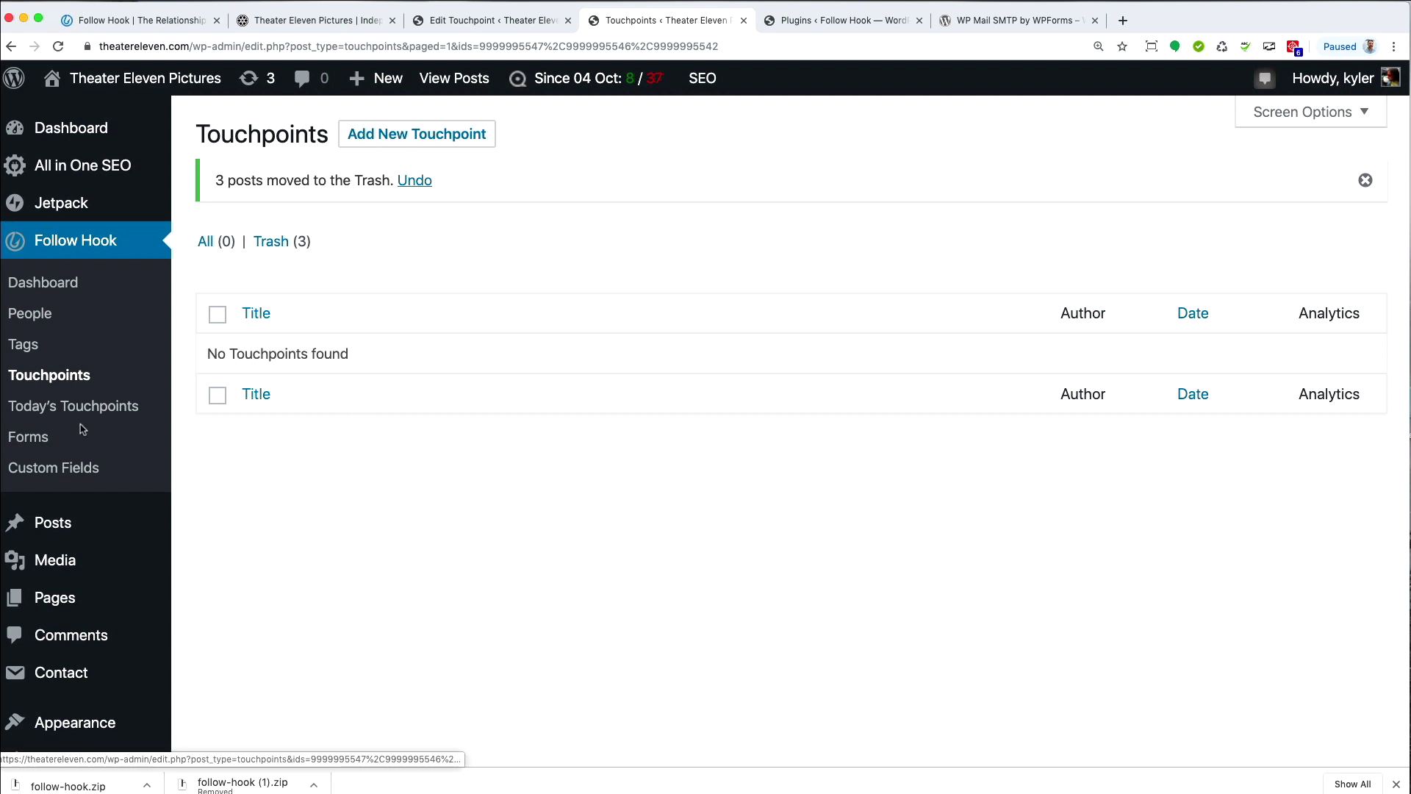
Start a new touchpoint from the emptied Touchpoints list.
left_click(402, 142)
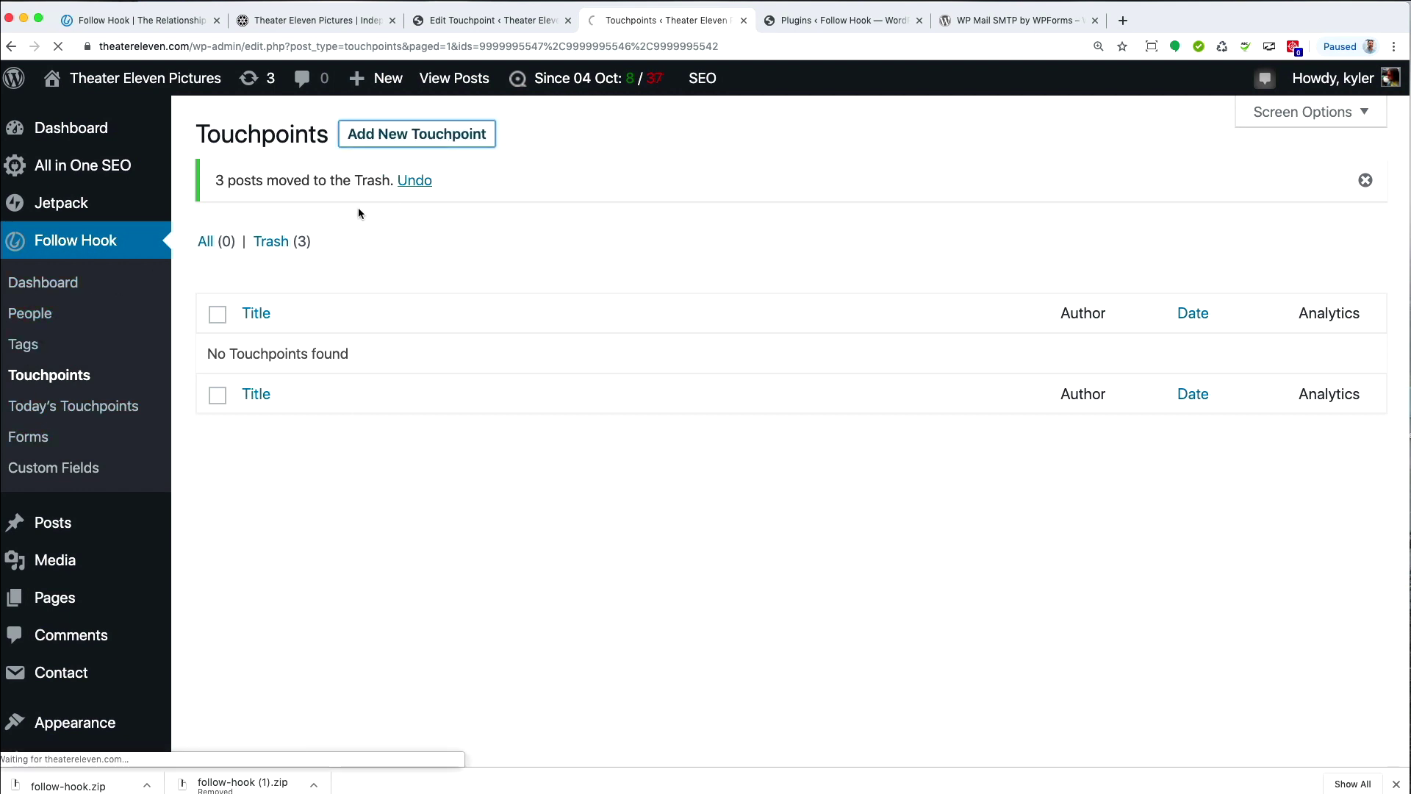